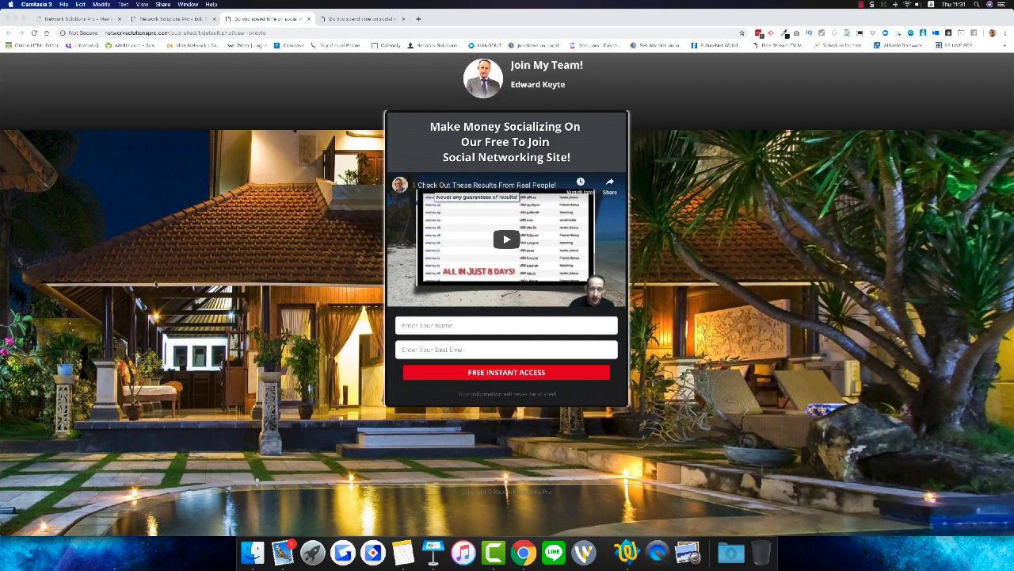
View the text page preview, then go back to the Network Solutions Pro - Edit tab
{"action": "left_click", "coordinate": [337, 18]}
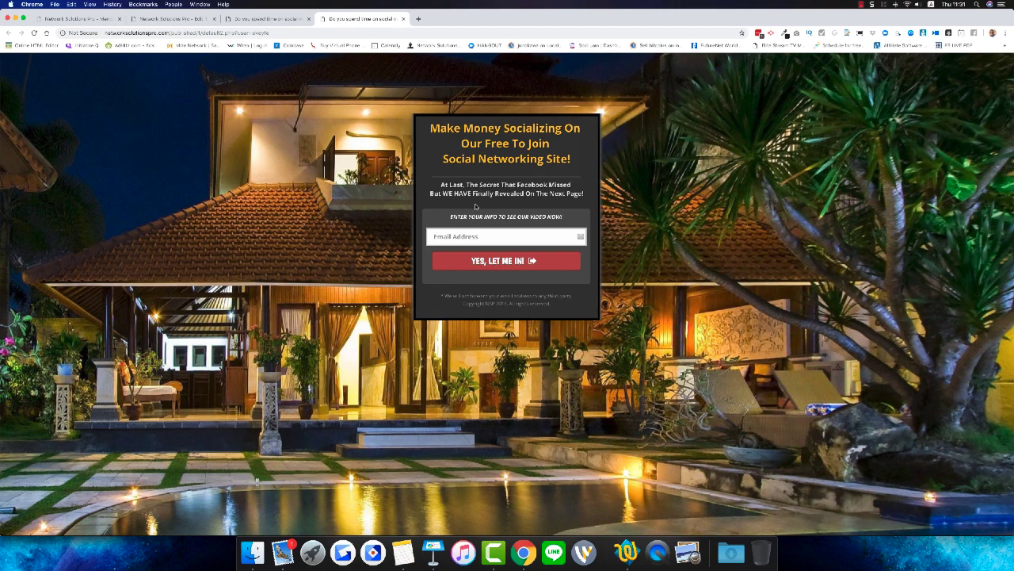
{"action": "left_click", "coordinate": [151, 20]}
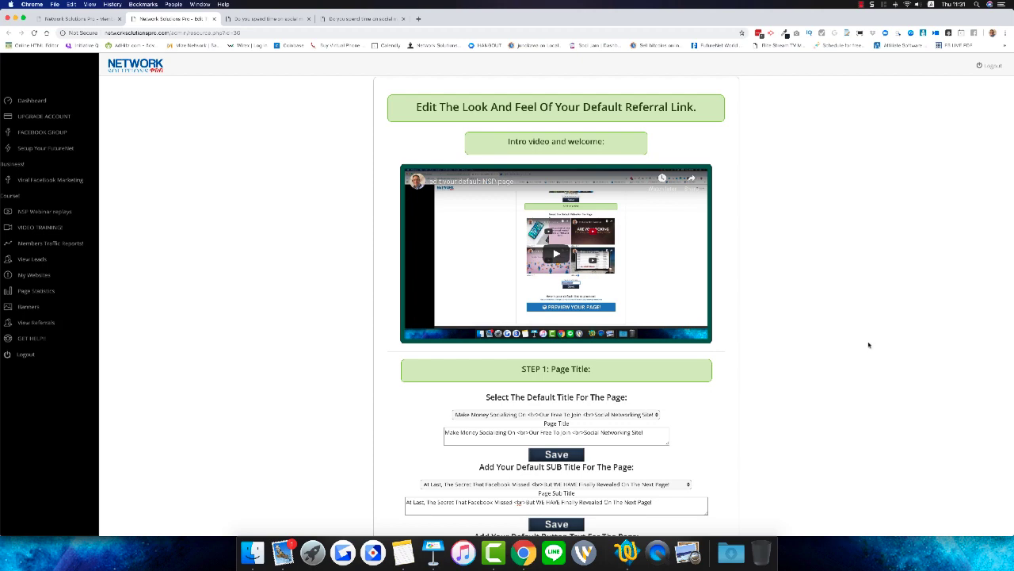
Save '6+ Year Old Company…' as the page title and 'Make Money Every 15 Minutes…' as the subtitle
{"action": "scroll", "coordinate": [869, 345], "scroll_direction": "down", "scroll_amount": 4}
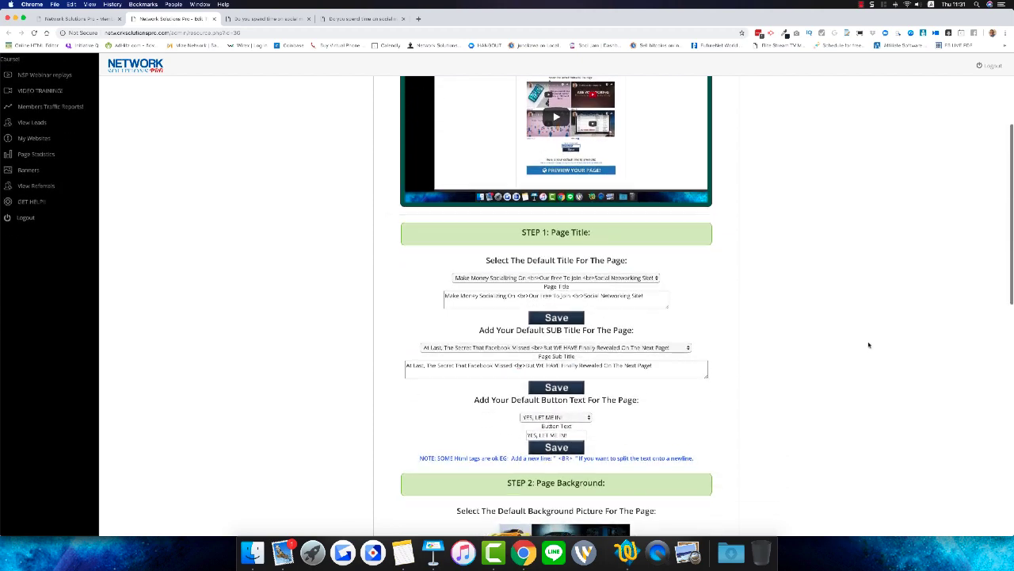
{"action": "scroll", "coordinate": [868, 345], "scroll_direction": "down", "scroll_amount": 1}
{"action": "left_click", "coordinate": [518, 257]}
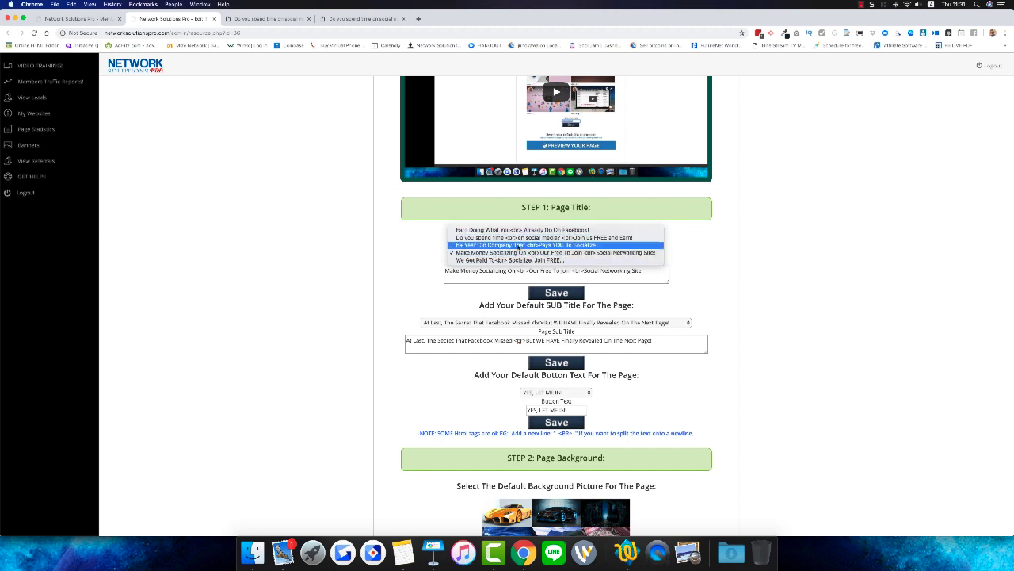
{"action": "left_click", "coordinate": [515, 246]}
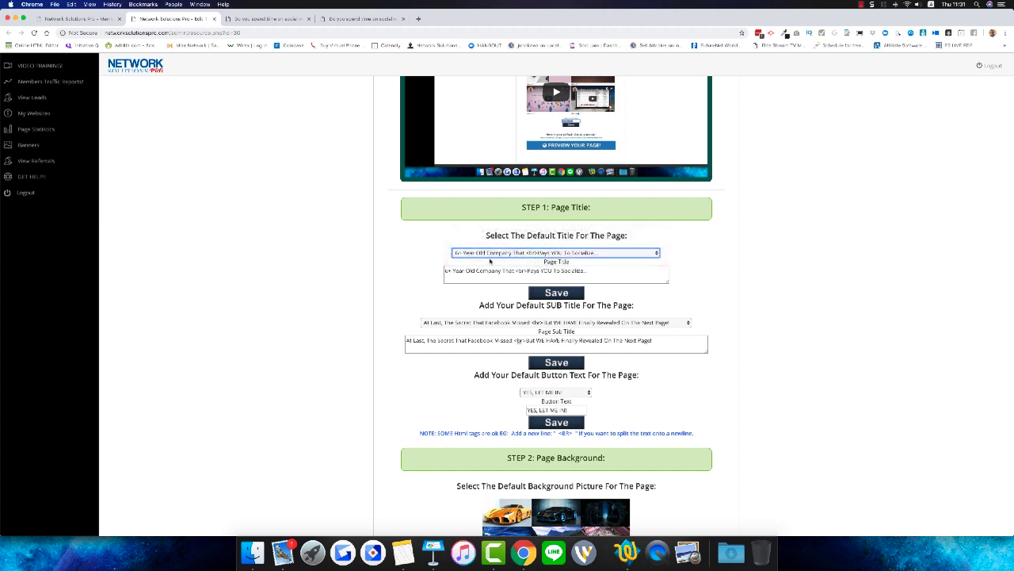
{"action": "left_click", "coordinate": [399, 309]}
{"action": "scroll", "coordinate": [399, 309], "scroll_direction": "down", "scroll_amount": 2}
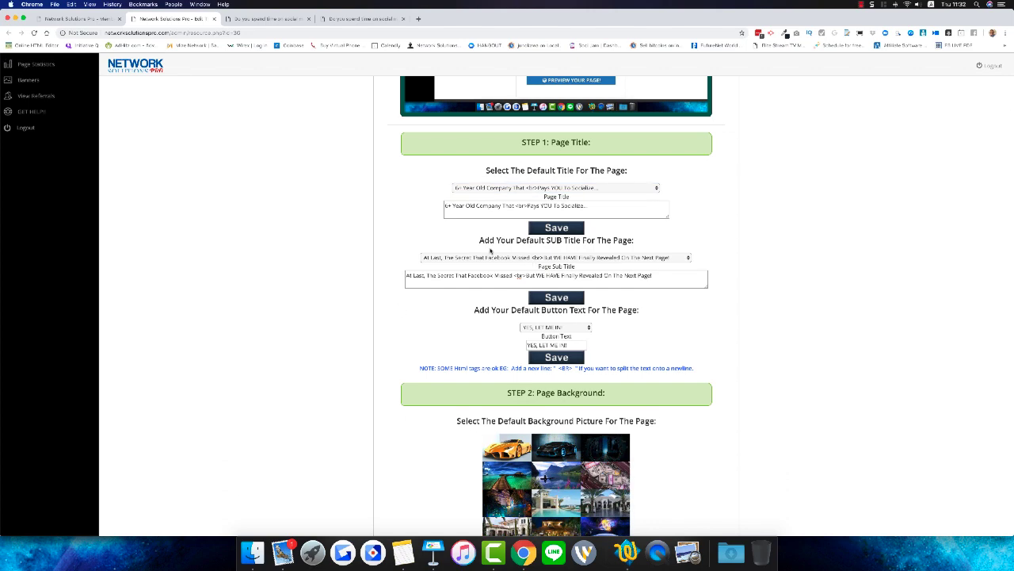
{"action": "left_click", "coordinate": [515, 258]}
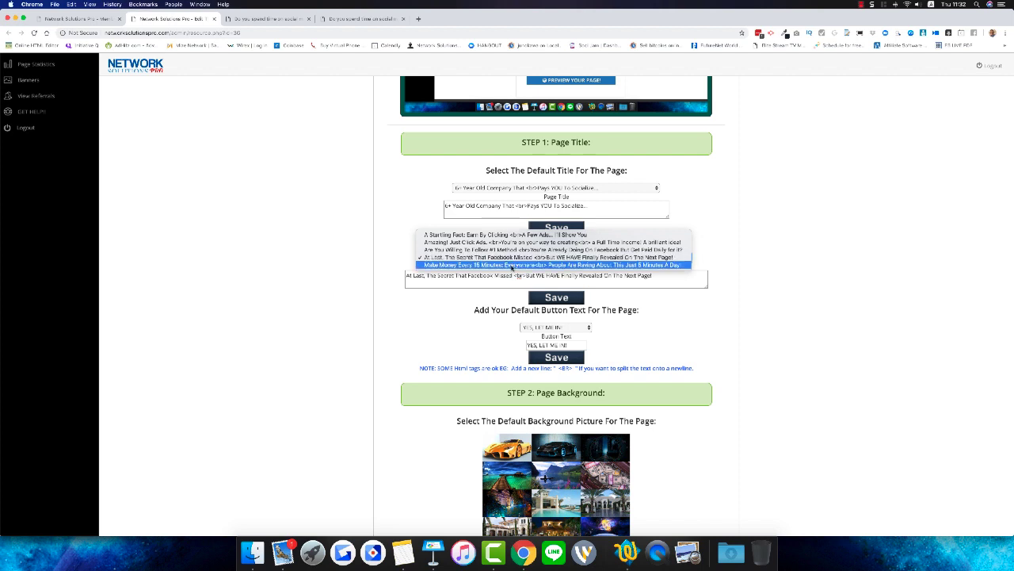
{"action": "left_click", "coordinate": [511, 265]}
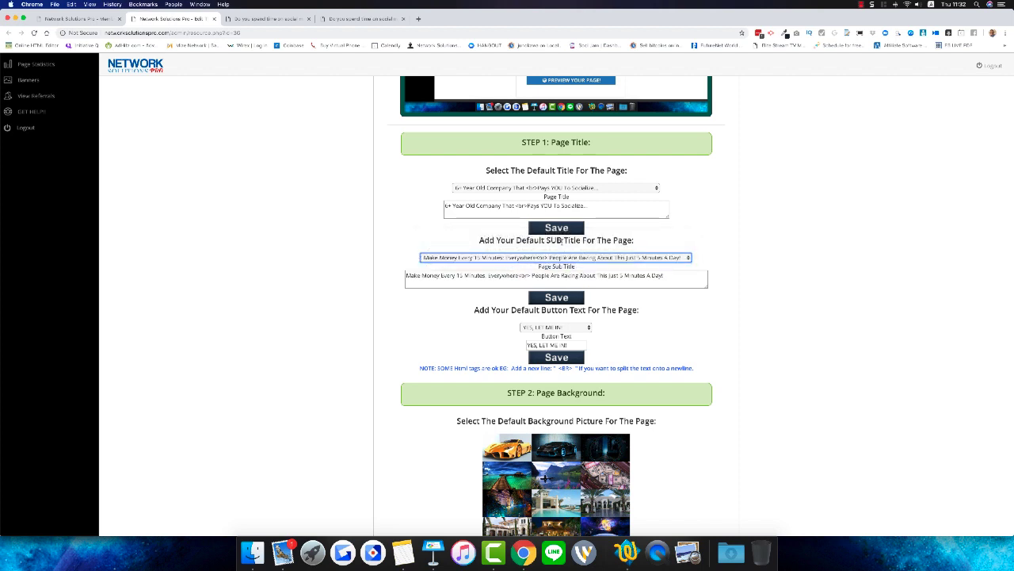
{"action": "left_click", "coordinate": [562, 231]}
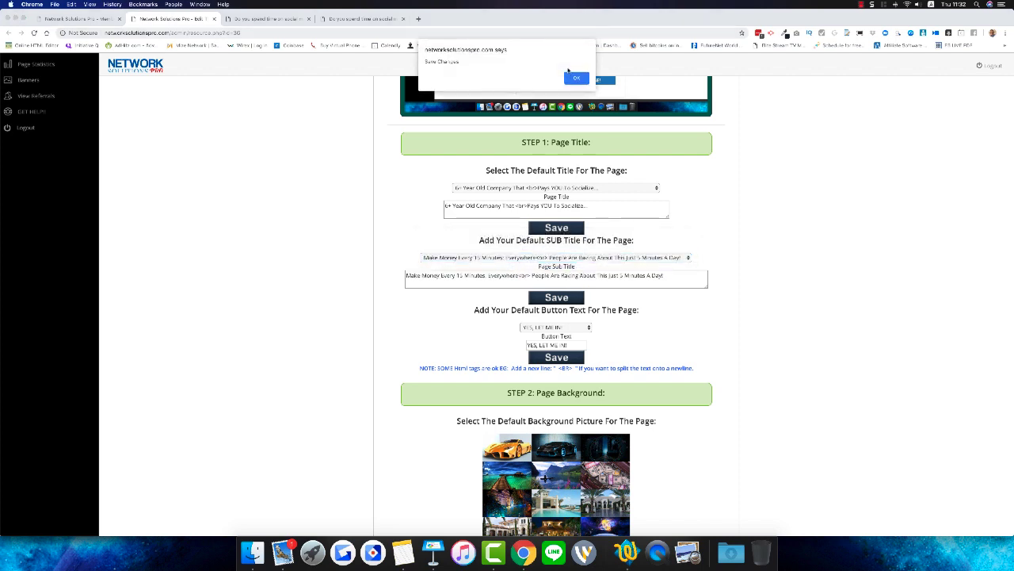
{"action": "left_click", "coordinate": [574, 78]}
{"action": "left_click", "coordinate": [559, 298]}
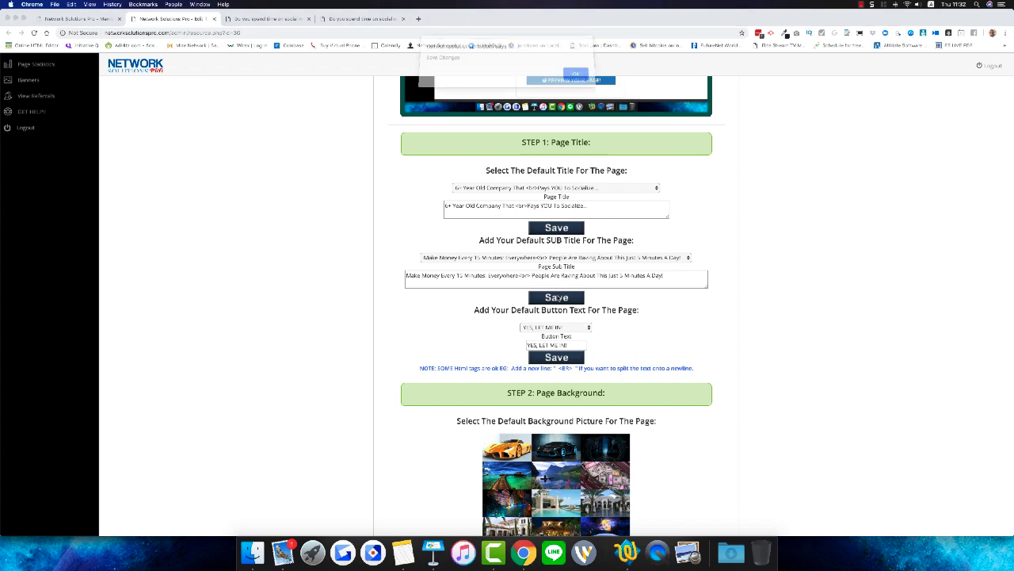
Set and save the button text to 'Get Instant Access!'
{"action": "left_click", "coordinate": [572, 80]}
{"action": "scroll", "coordinate": [668, 321], "scroll_direction": "down", "scroll_amount": 1}
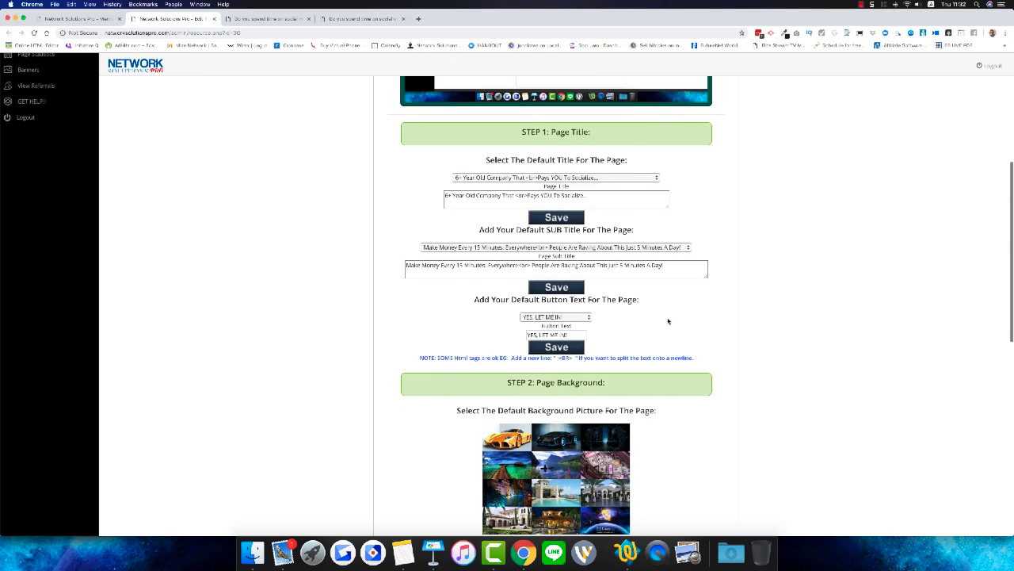
{"action": "scroll", "coordinate": [668, 321], "scroll_direction": "down", "scroll_amount": 2}
{"action": "left_click", "coordinate": [560, 249]}
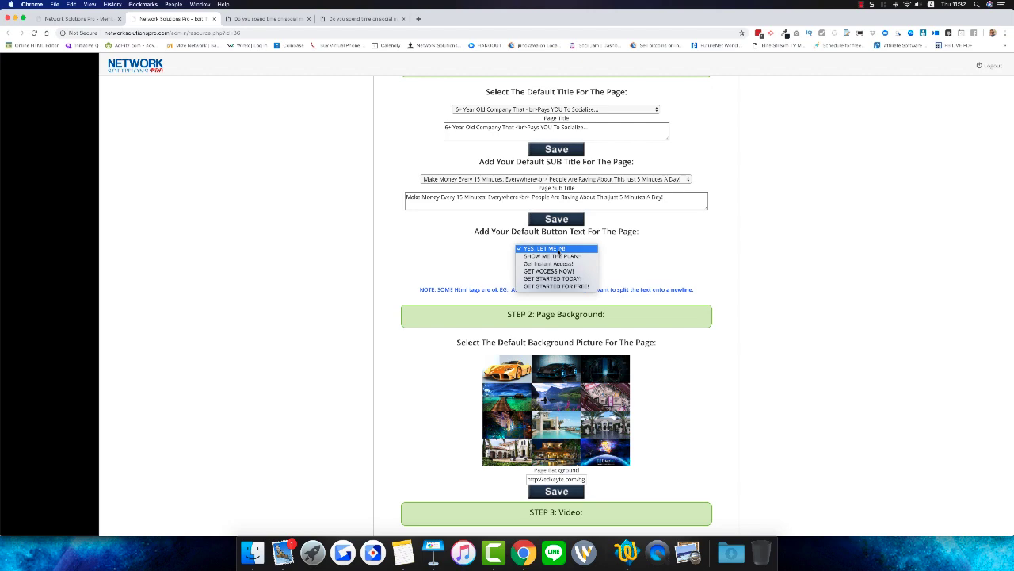
{"action": "left_click", "coordinate": [555, 263]}
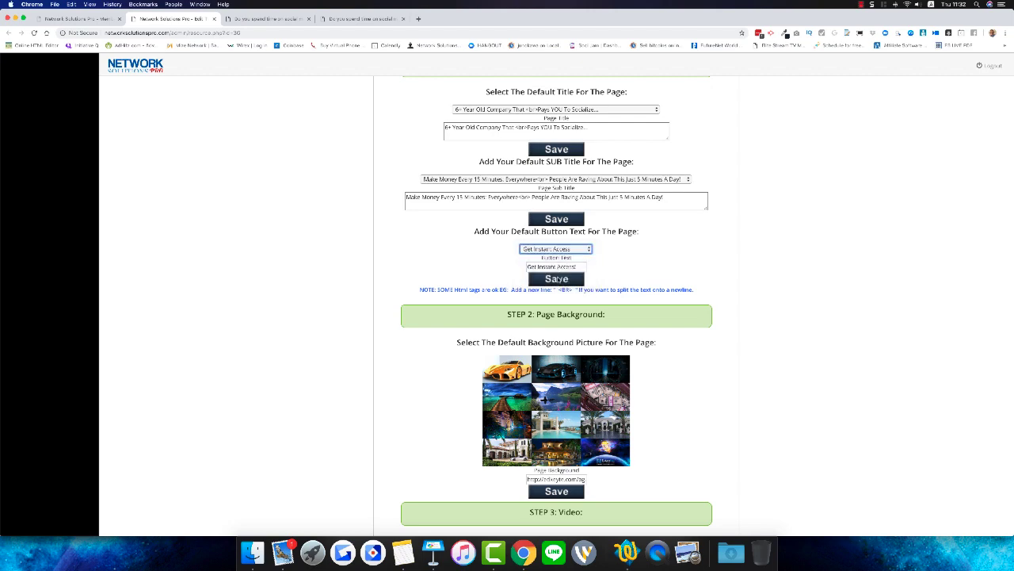
{"action": "left_click", "coordinate": [558, 279]}
{"action": "left_click", "coordinate": [575, 81]}
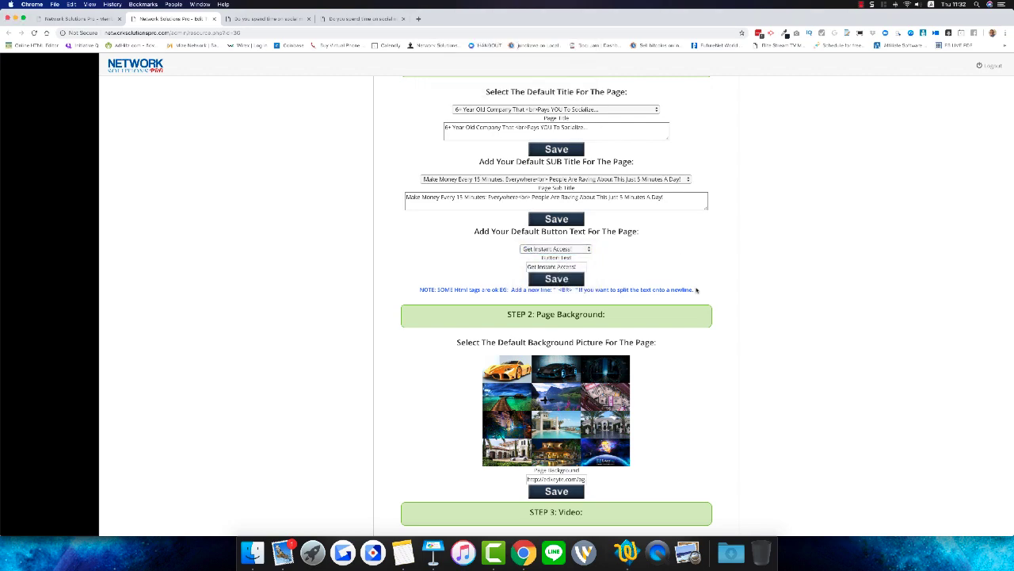
Save the chosen page background
{"action": "scroll", "coordinate": [688, 277], "scroll_direction": "down", "scroll_amount": 3}
{"action": "scroll", "coordinate": [689, 277], "scroll_direction": "down", "scroll_amount": 2}
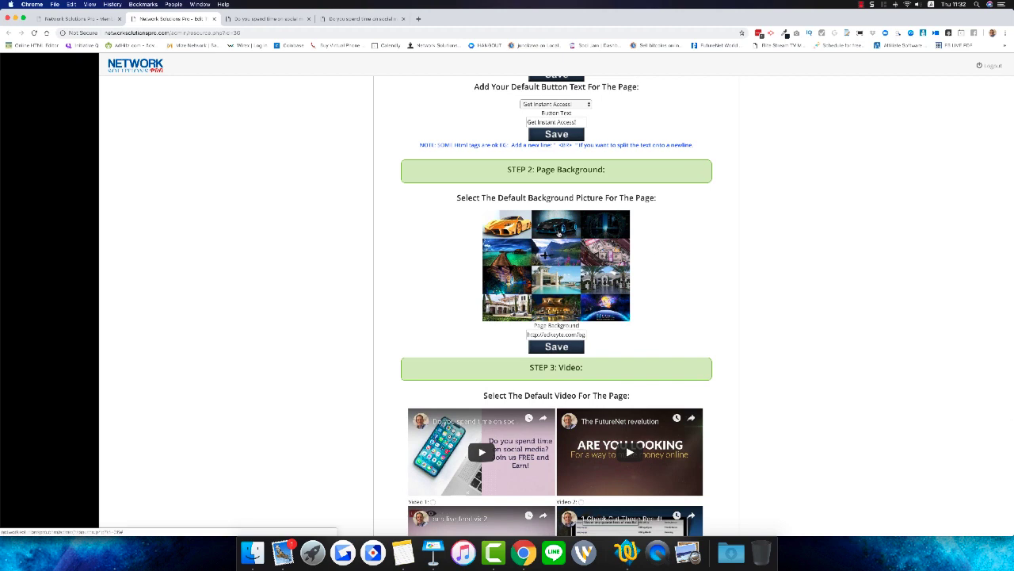
{"action": "left_click", "coordinate": [560, 349]}
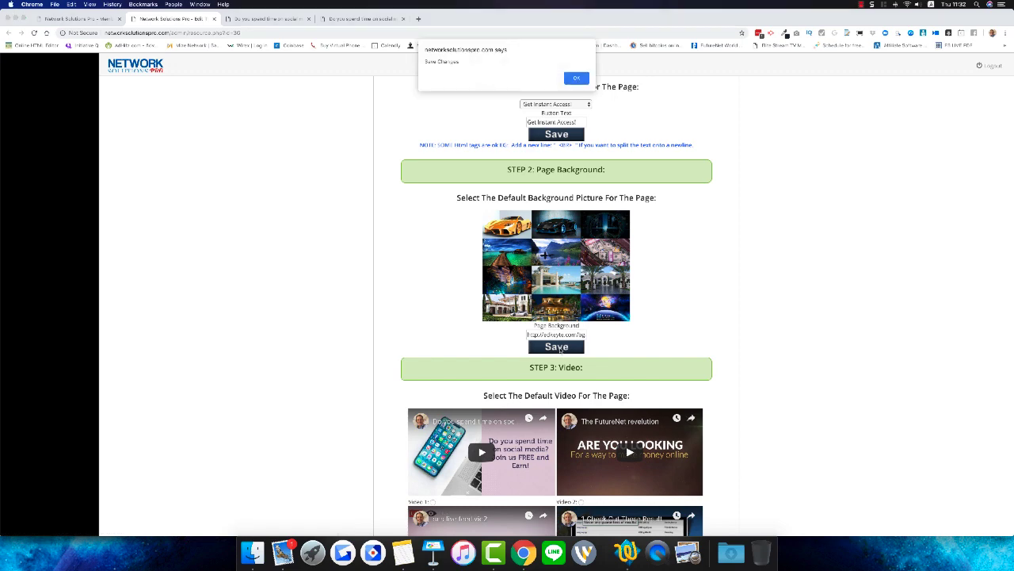
{"action": "left_click", "coordinate": [576, 78]}
Make Video 3 the default video and save it
{"action": "scroll", "coordinate": [683, 233], "scroll_direction": "down", "scroll_amount": 3}
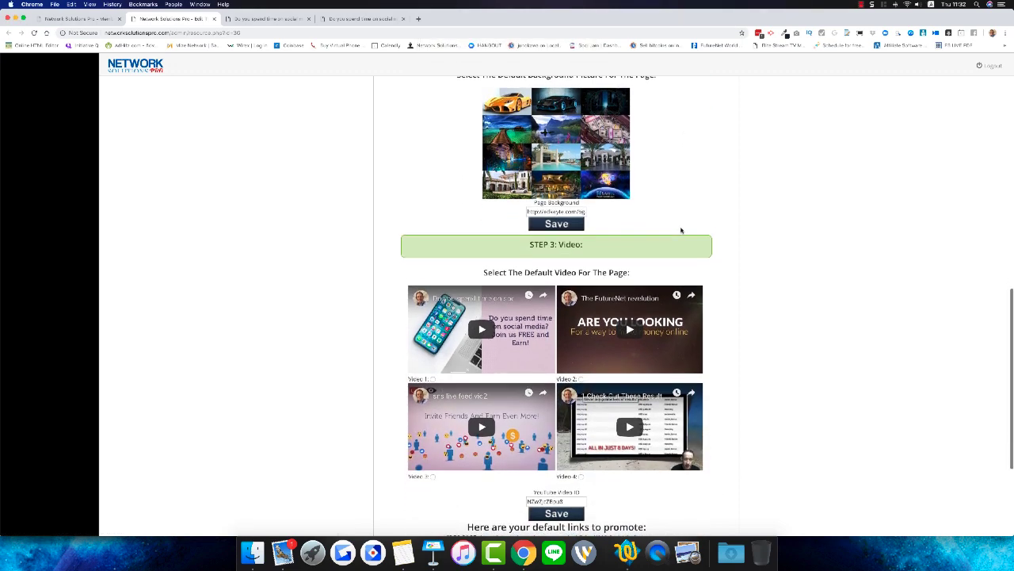
{"action": "scroll", "coordinate": [683, 233], "scroll_direction": "down", "scroll_amount": 2}
{"action": "scroll", "coordinate": [683, 230], "scroll_direction": "down", "scroll_amount": 1}
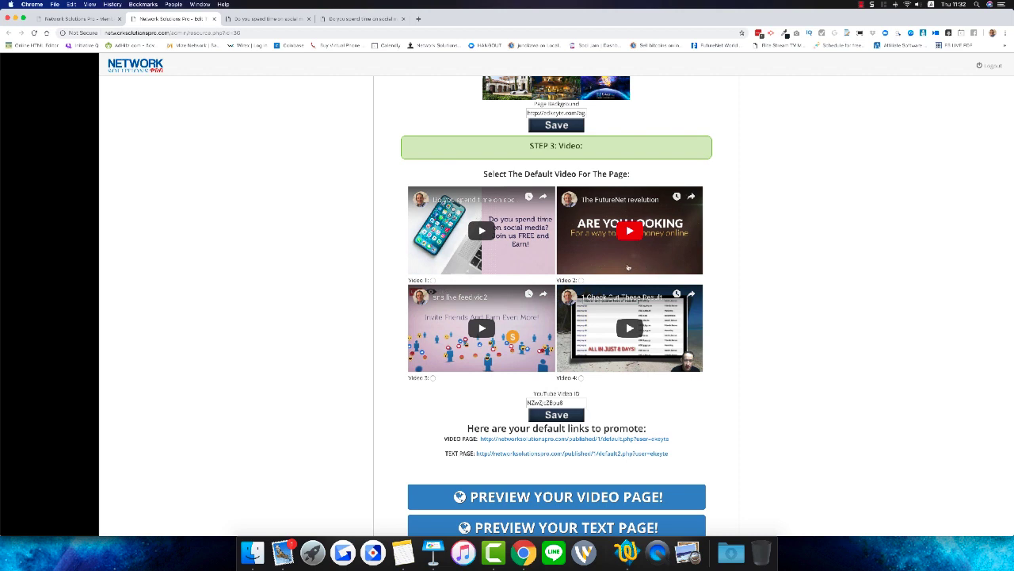
{"action": "left_click", "coordinate": [433, 378]}
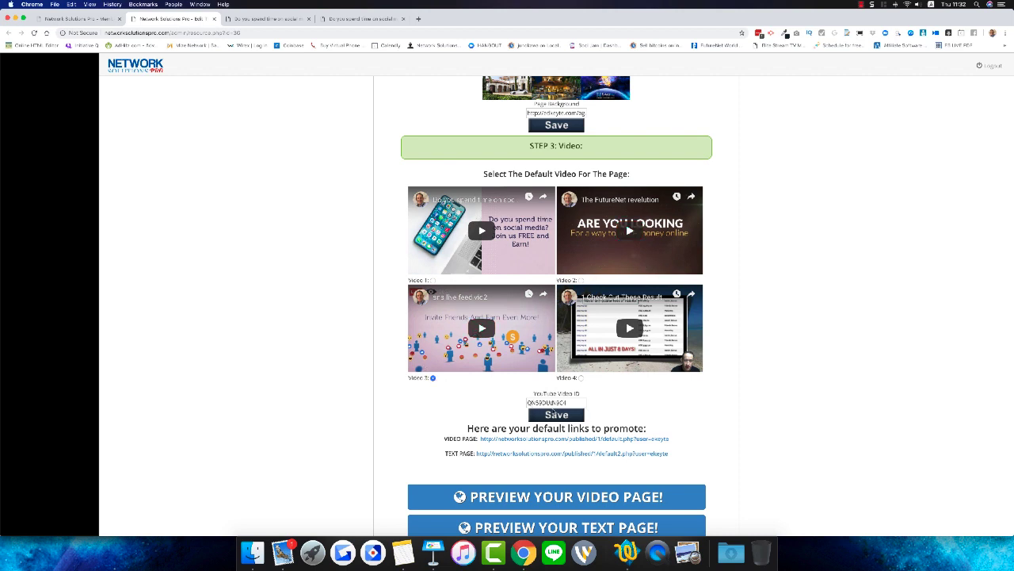
{"action": "left_click", "coordinate": [556, 415]}
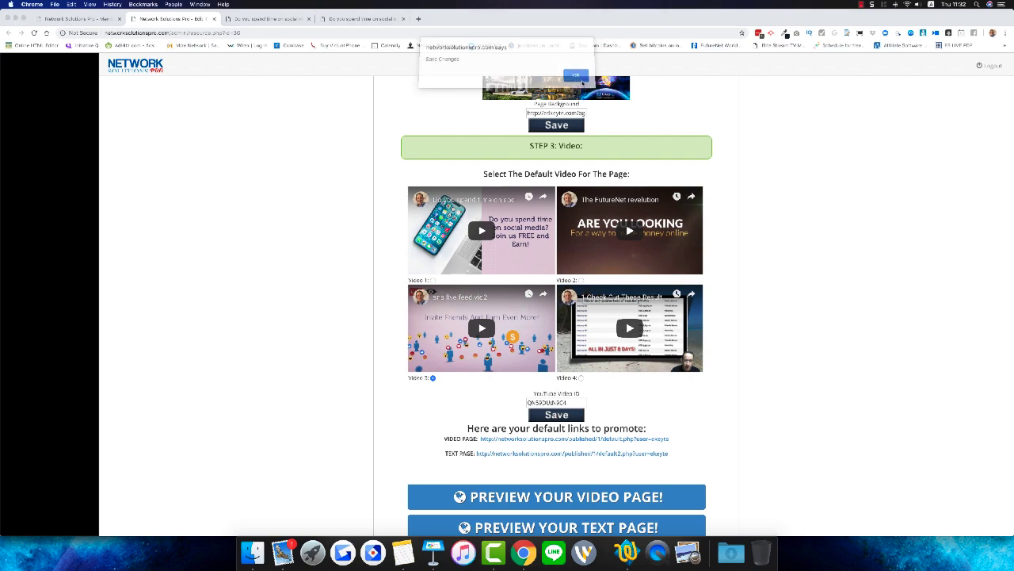
{"action": "left_click", "coordinate": [582, 83]}
{"action": "scroll", "coordinate": [678, 450], "scroll_direction": "down", "scroll_amount": 3}
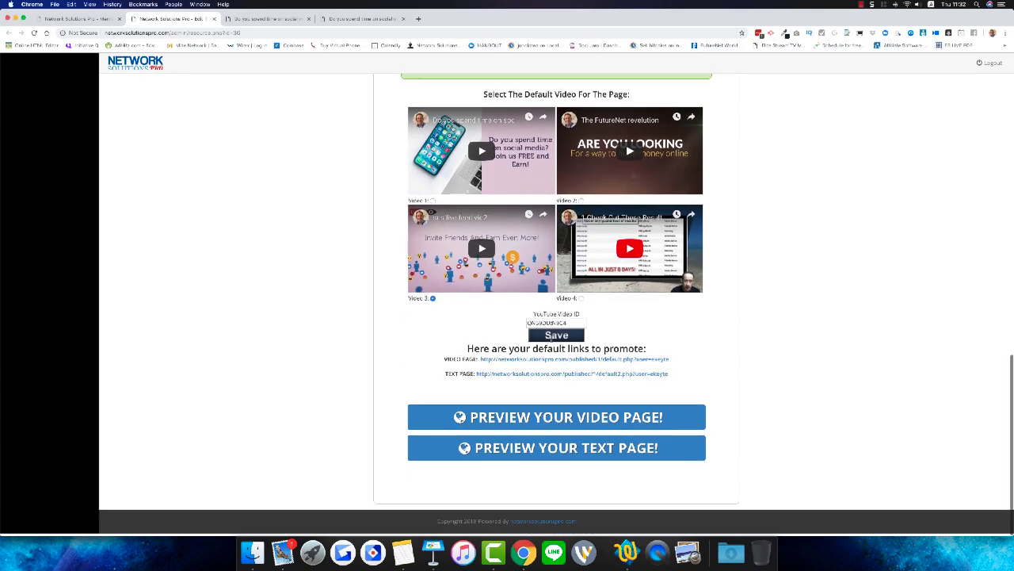
Reload the live video page and the live text page to show the changes
{"action": "left_click", "coordinate": [281, 20]}
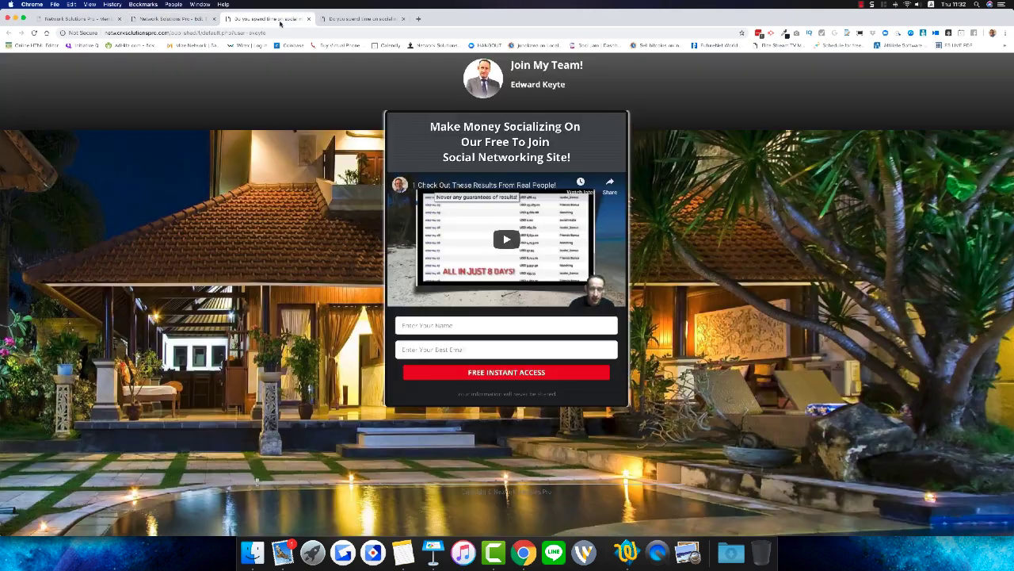
{"action": "left_click", "coordinate": [337, 18]}
{"action": "left_click", "coordinate": [269, 19]}
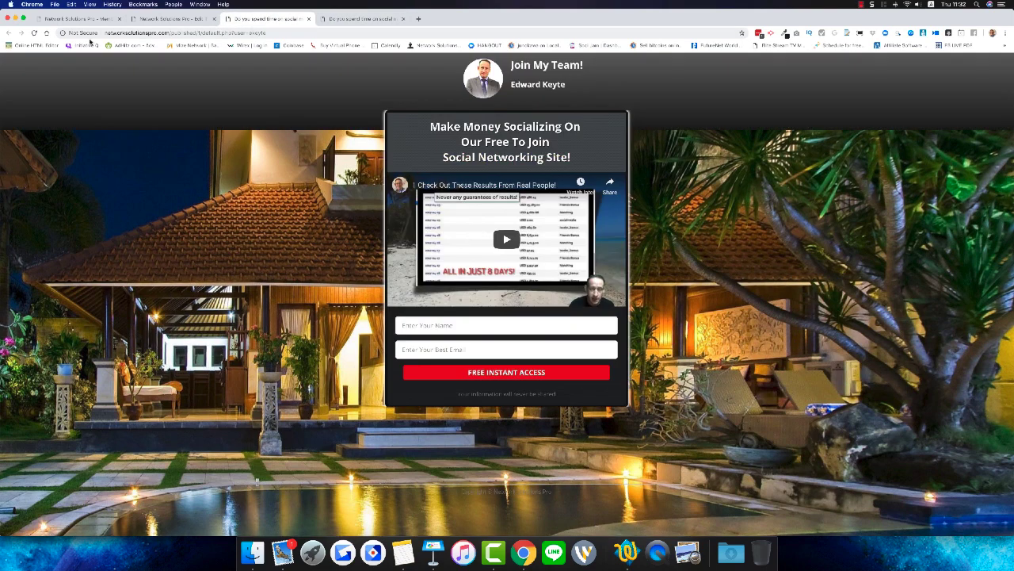
{"action": "left_click", "coordinate": [34, 34]}
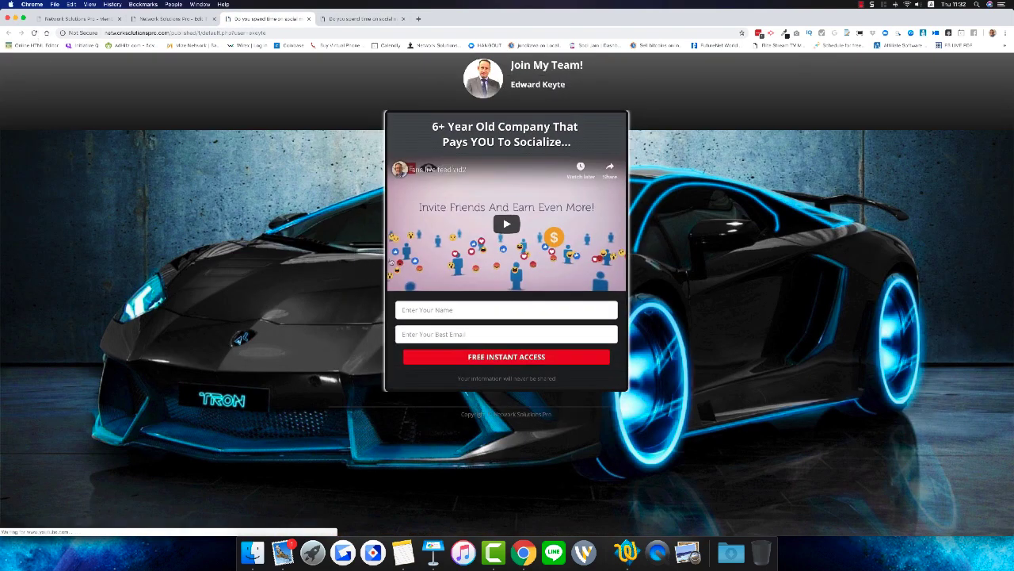
{"action": "left_click", "coordinate": [326, 22]}
{"action": "left_click", "coordinate": [35, 32]}
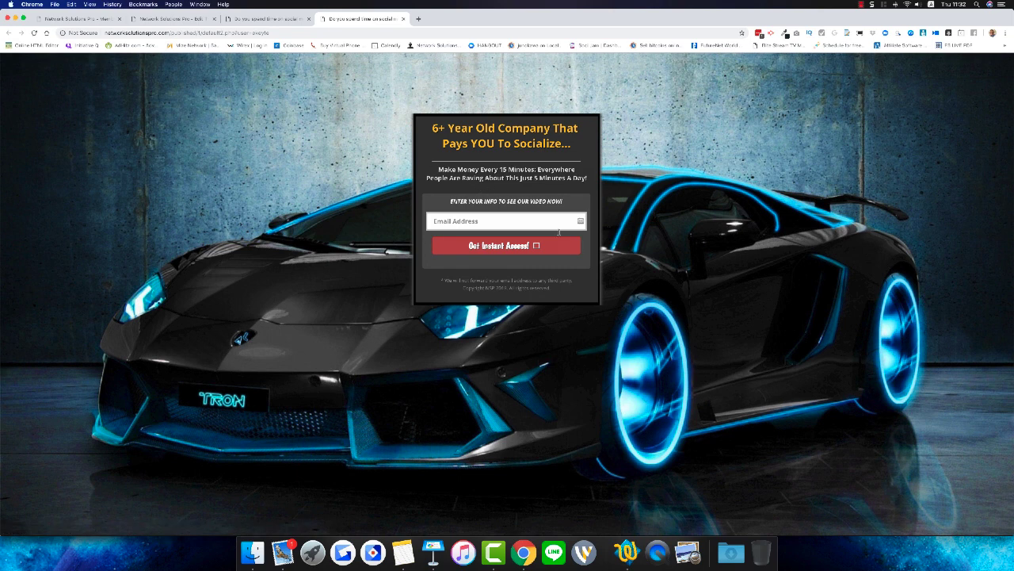
Highlight the new headline and subheadline on the text page, then return to the video page
{"action": "left_click_drag", "start_coordinate": [431, 125], "coordinate": [573, 149]}
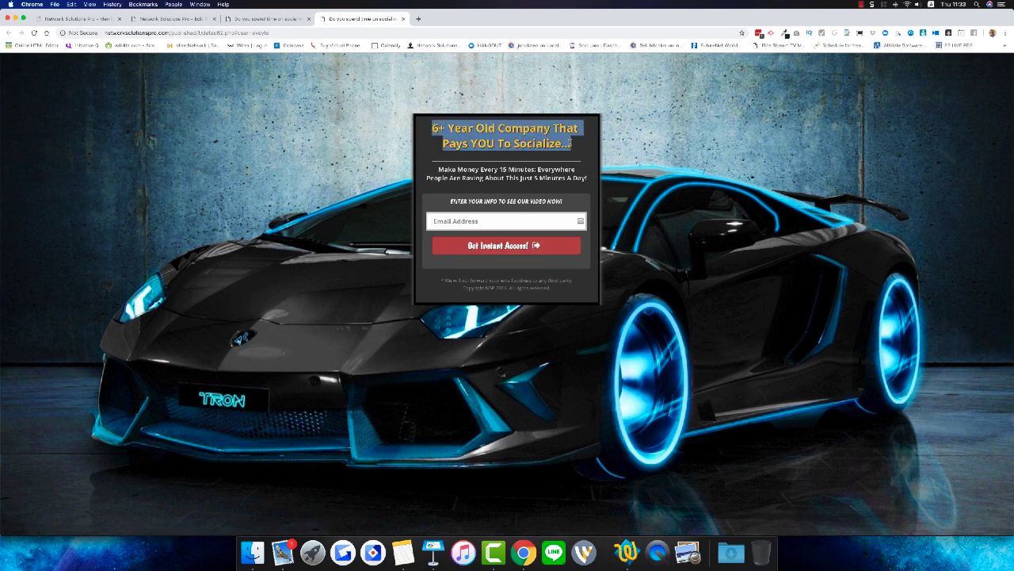
{"action": "left_click", "coordinate": [552, 160]}
{"action": "left_click_drag", "start_coordinate": [437, 168], "coordinate": [574, 185]}
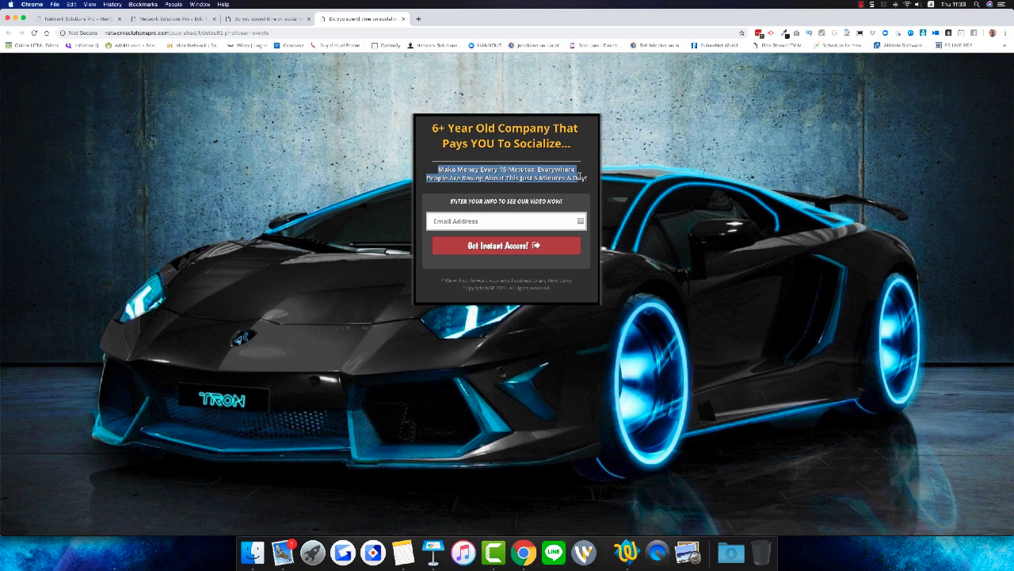
{"action": "left_click", "coordinate": [574, 185]}
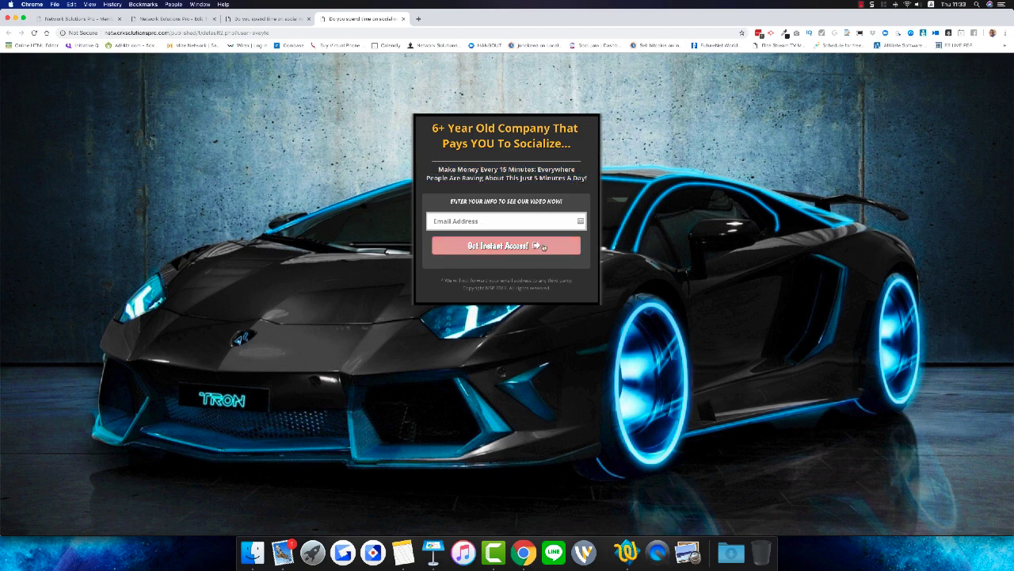
{"action": "left_click", "coordinate": [259, 19]}
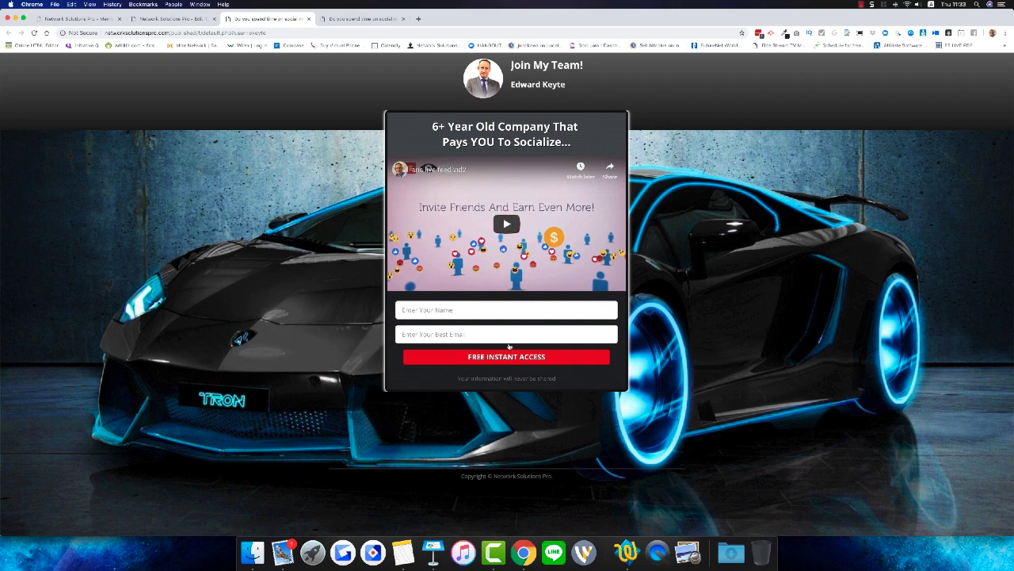
{"action": "left_click", "coordinate": [166, 18]}
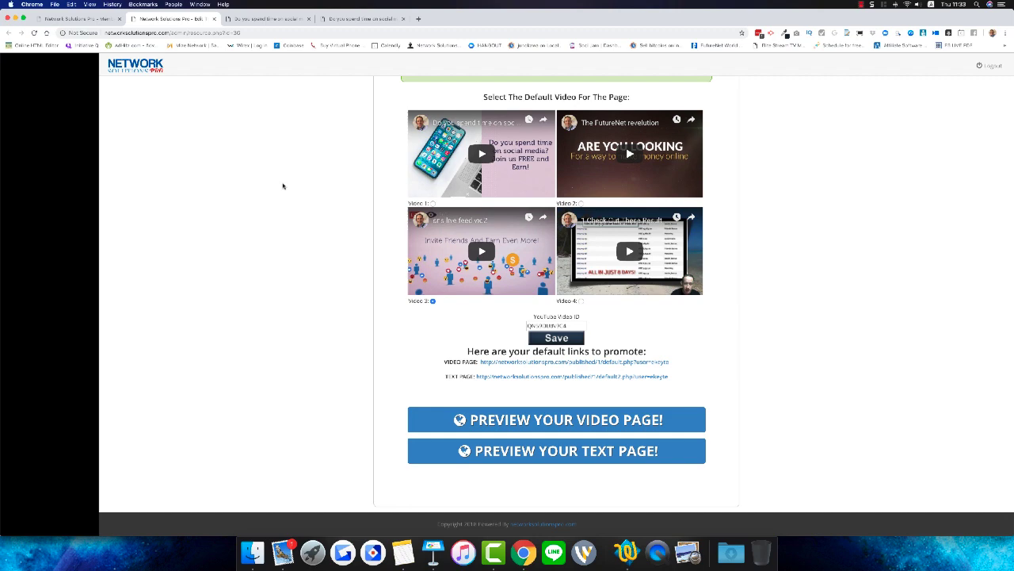
{"action": "scroll", "coordinate": [283, 185], "scroll_direction": "up", "scroll_amount": 2}
{"action": "scroll", "coordinate": [283, 186], "scroll_direction": "down", "scroll_amount": 2}
{"action": "left_click_drag", "start_coordinate": [575, 326], "coordinate": [526, 328]}
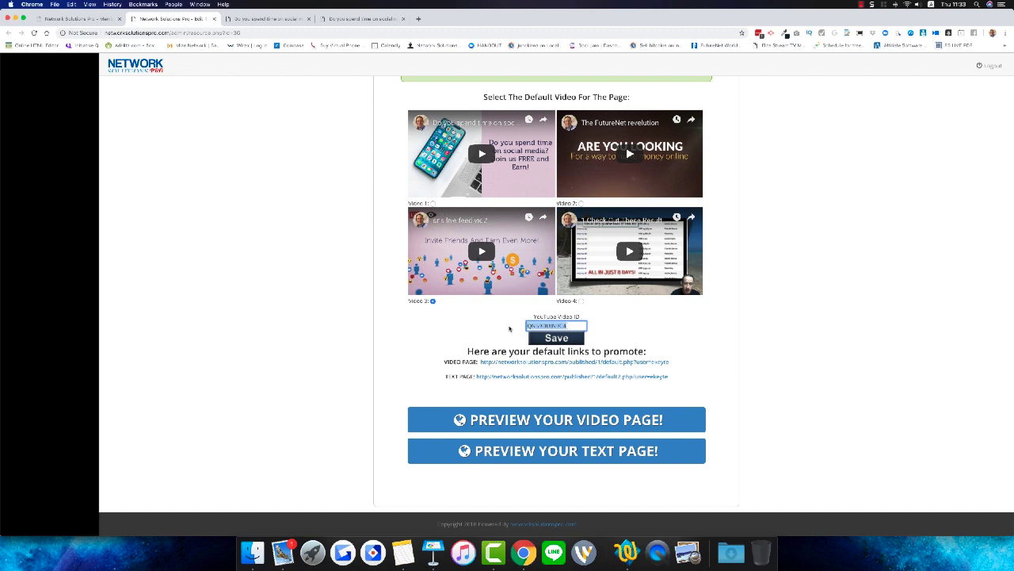
{"action": "left_click", "coordinate": [538, 326]}
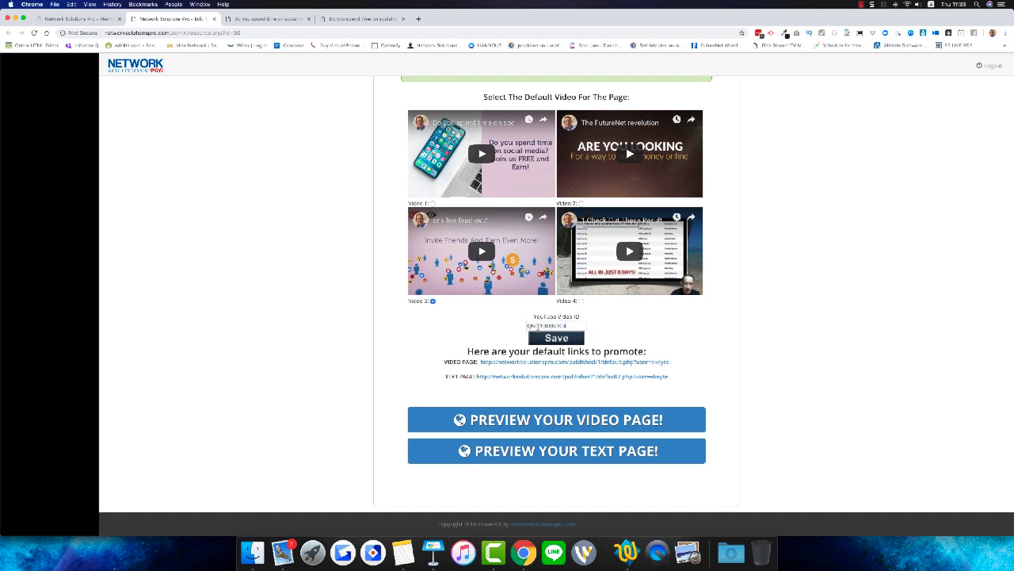
{"action": "left_click_drag", "start_coordinate": [528, 326], "coordinate": [567, 326]}
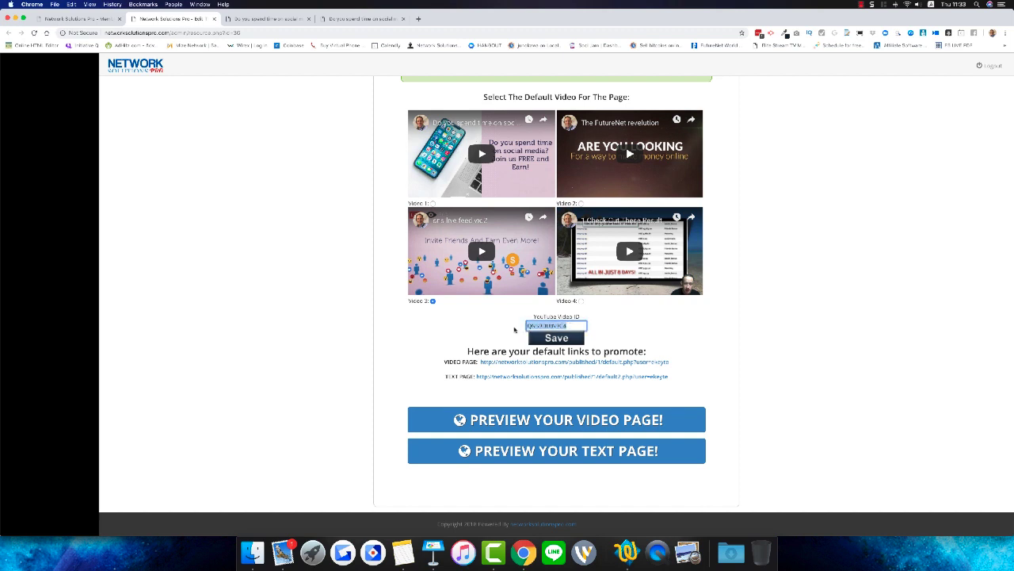
{"action": "left_click", "coordinate": [515, 328]}
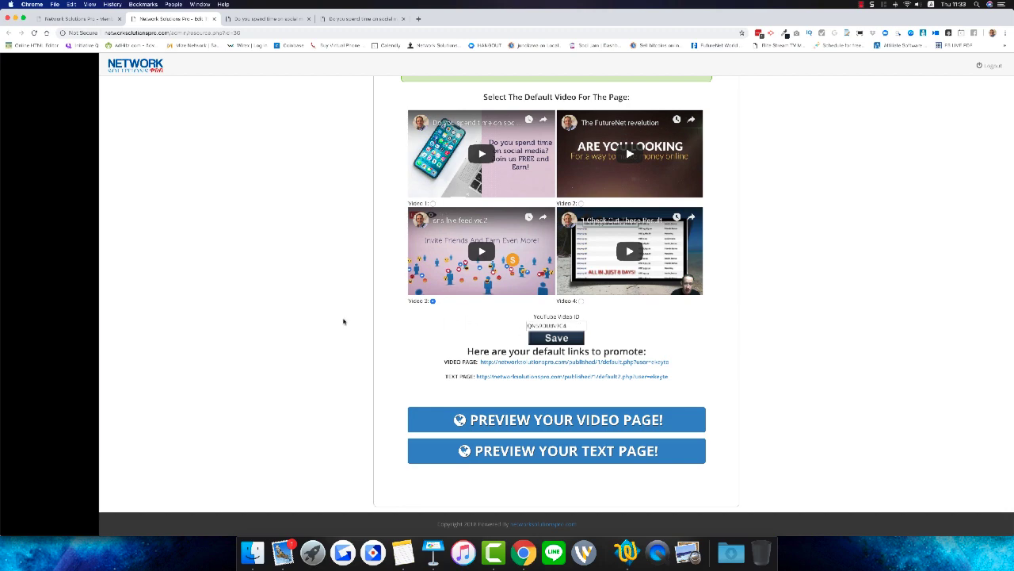
{"action": "scroll", "coordinate": [288, 309], "scroll_direction": "up", "scroll_amount": 3}
{"action": "scroll", "coordinate": [288, 310], "scroll_direction": "up", "scroll_amount": 3}
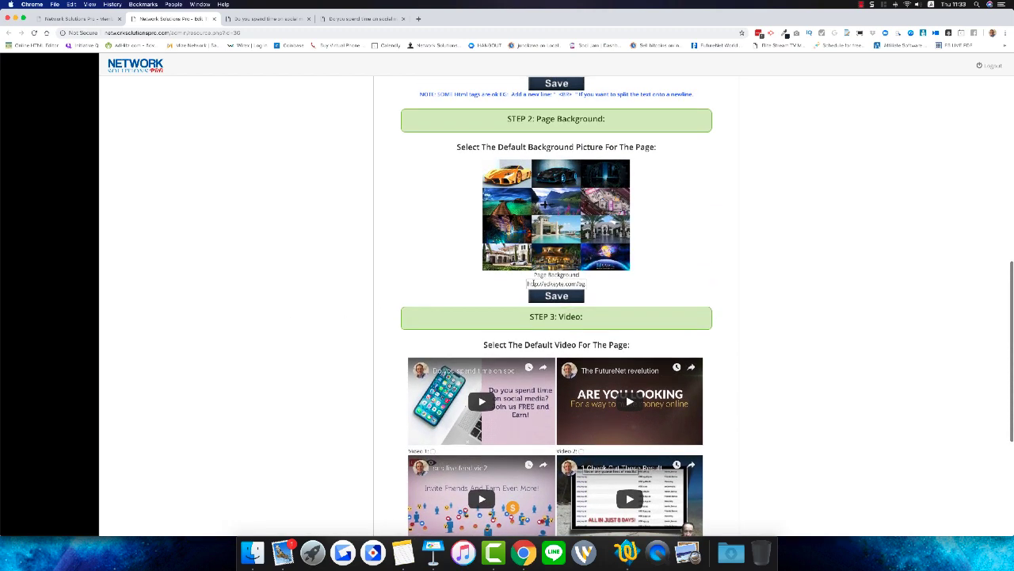
{"action": "left_click_drag", "start_coordinate": [528, 283], "coordinate": [598, 285]}
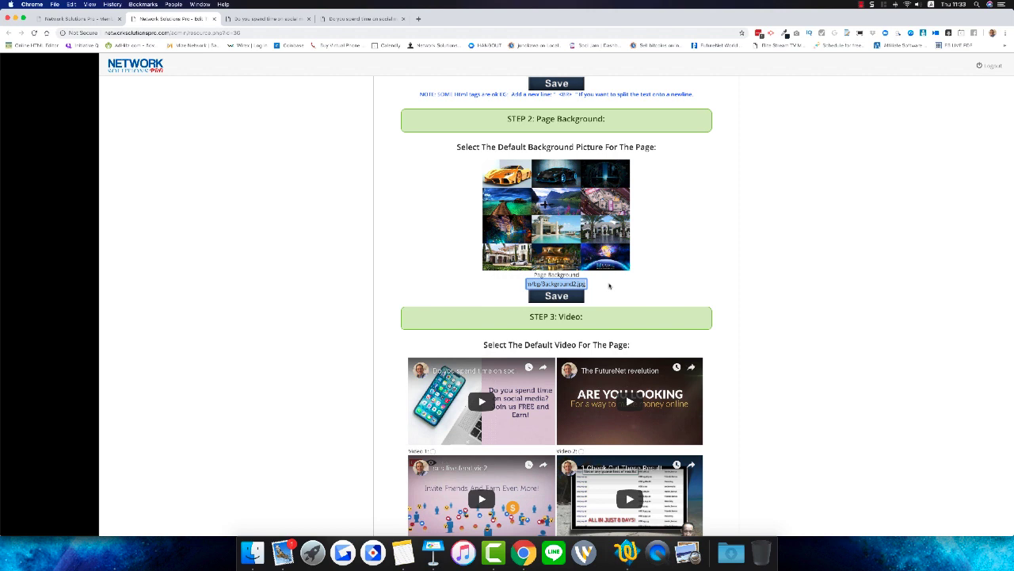
{"action": "key", "text": "Right"}
{"action": "left_click", "coordinate": [487, 285]}
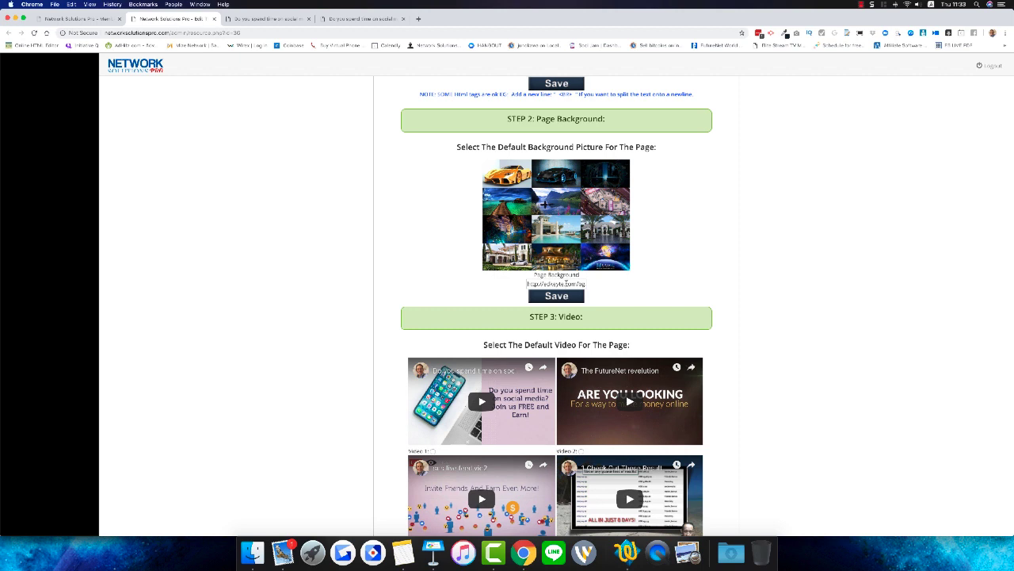
{"action": "left_click_drag", "start_coordinate": [527, 286], "coordinate": [606, 284]}
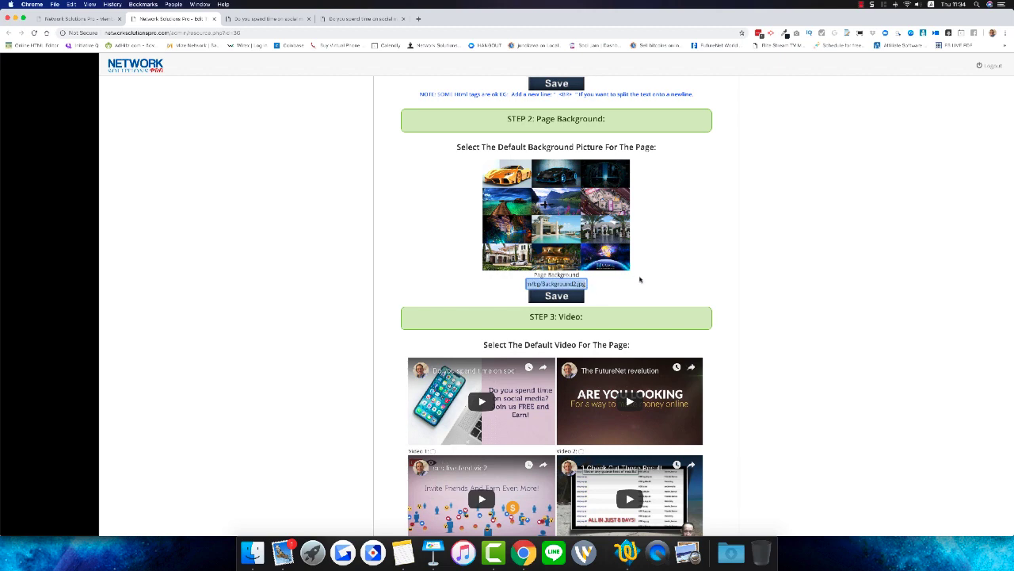
{"action": "scroll", "coordinate": [666, 264], "scroll_direction": "up", "scroll_amount": 3}
{"action": "scroll", "coordinate": [665, 264], "scroll_direction": "up", "scroll_amount": 3}
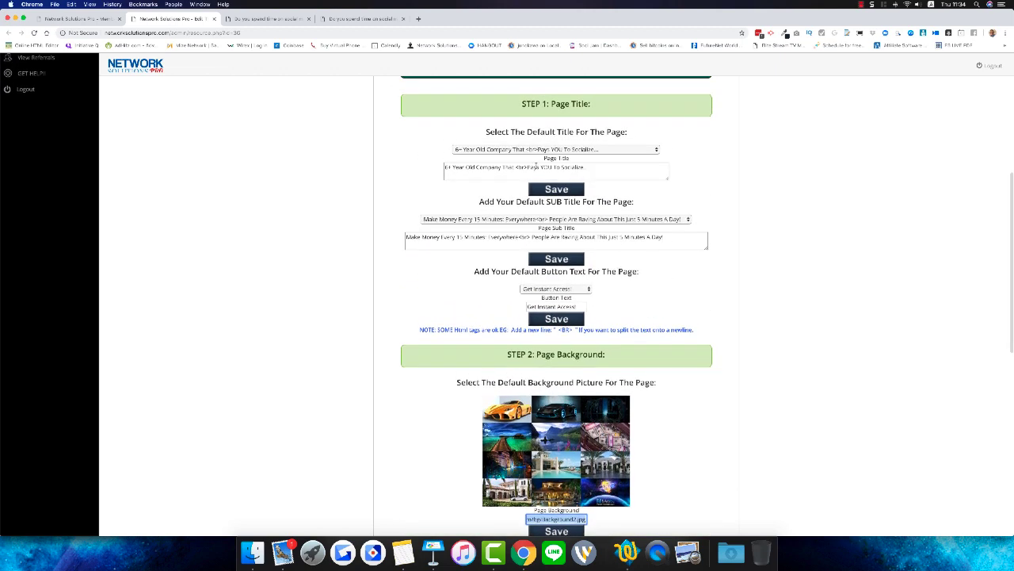
{"action": "left_click", "coordinate": [539, 167]}
{"action": "left_click", "coordinate": [529, 236]}
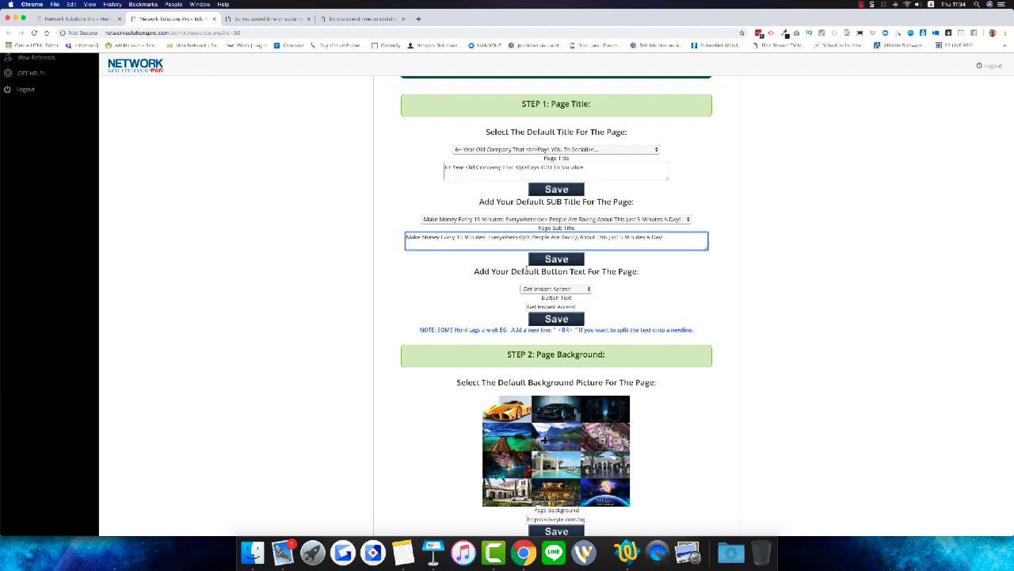
{"action": "left_click", "coordinate": [536, 307]}
{"action": "scroll", "coordinate": [536, 307], "scroll_direction": "up", "scroll_amount": 1}
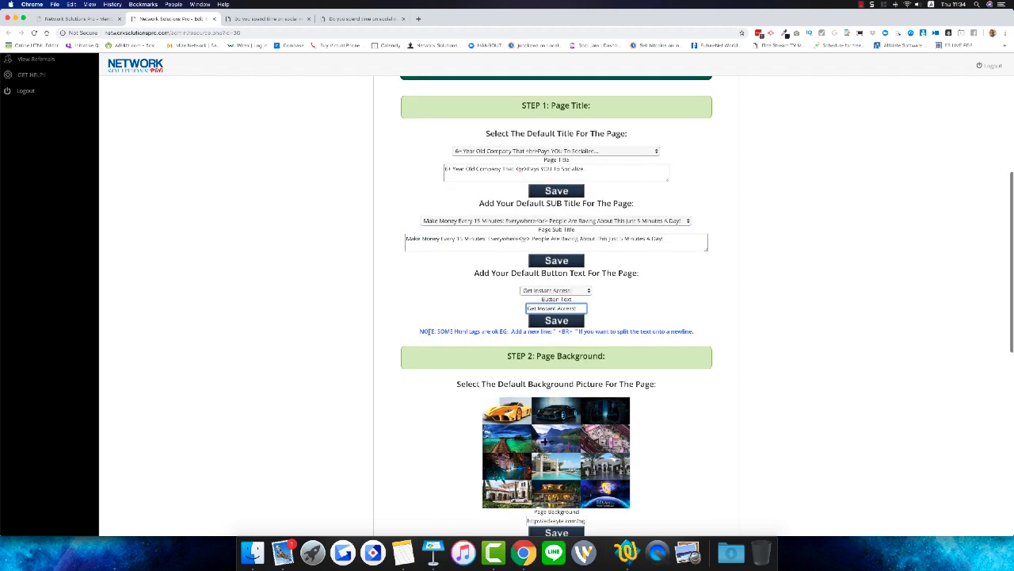
{"action": "left_click_drag", "start_coordinate": [428, 333], "coordinate": [545, 332]}
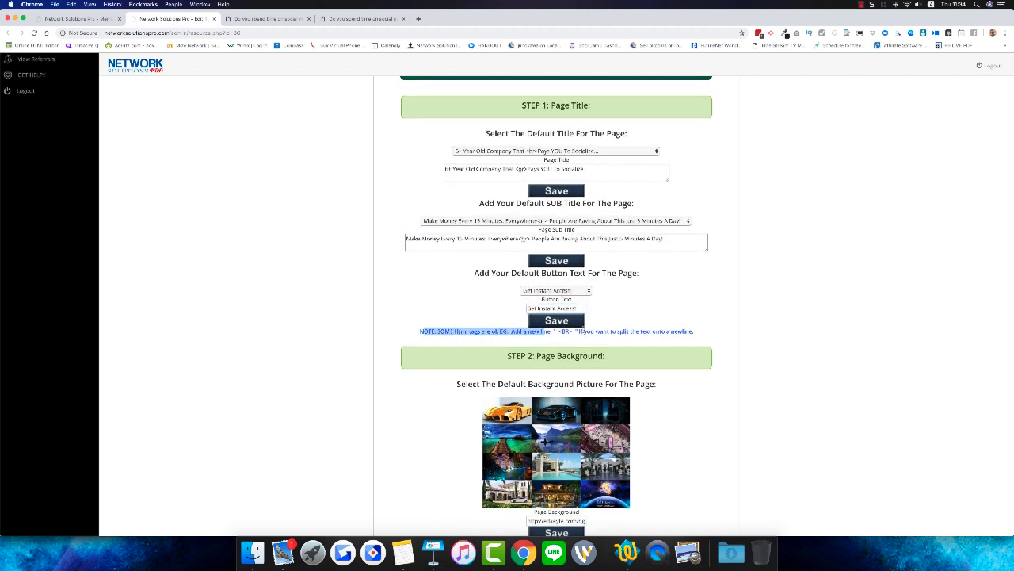
{"action": "left_click", "coordinate": [695, 335]}
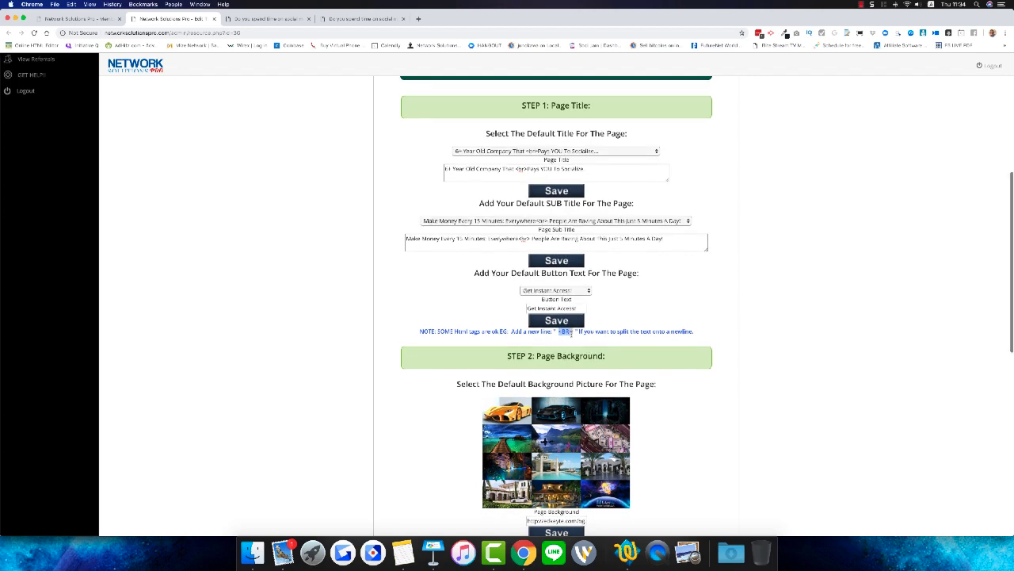
{"action": "double_click", "coordinate": [527, 240]}
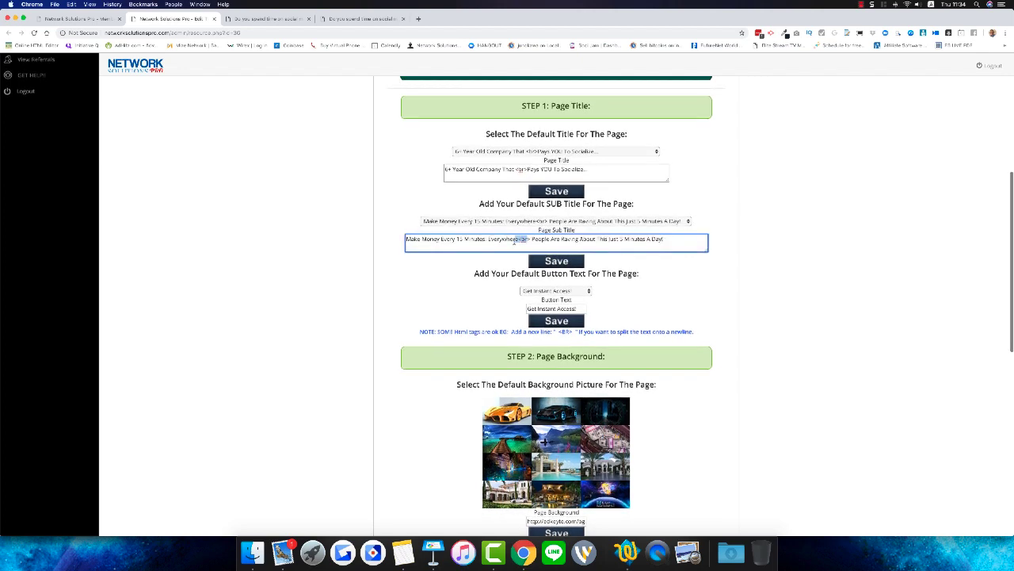
{"action": "left_click", "coordinate": [771, 234]}
{"action": "scroll", "coordinate": [761, 238], "scroll_direction": "up", "scroll_amount": 4}
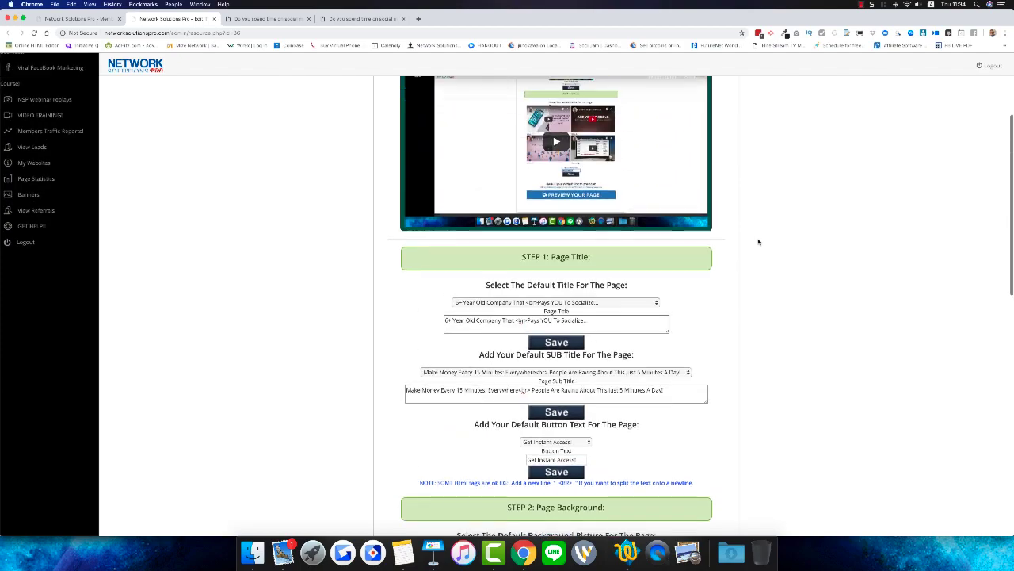
{"action": "scroll", "coordinate": [761, 240], "scroll_direction": "up", "scroll_amount": 3}
{"action": "scroll", "coordinate": [760, 243], "scroll_direction": "down", "scroll_amount": 4}
{"action": "scroll", "coordinate": [760, 244], "scroll_direction": "down", "scroll_amount": 5}
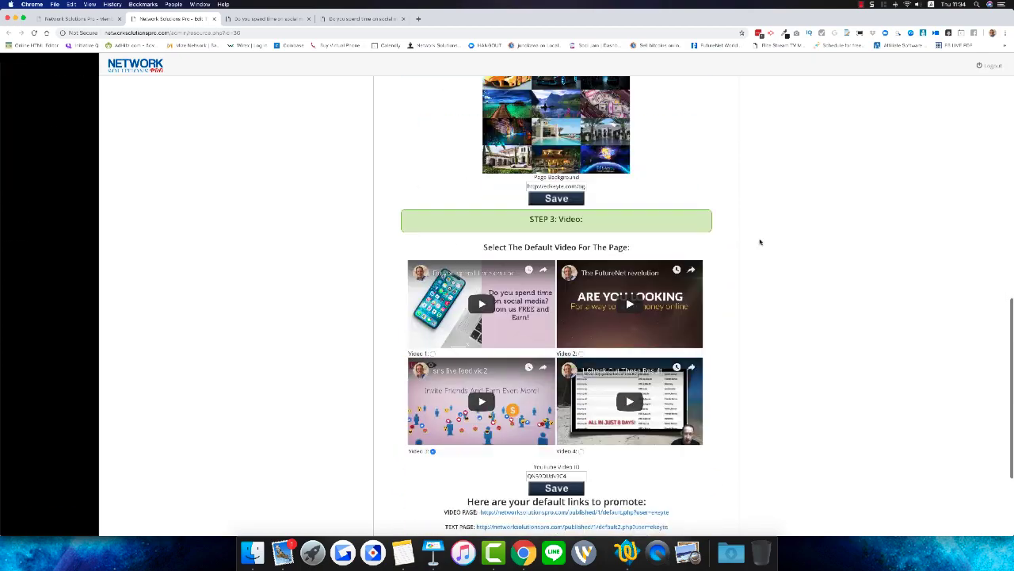
{"action": "scroll", "coordinate": [760, 244], "scroll_direction": "down", "scroll_amount": 3}
{"action": "scroll", "coordinate": [760, 243], "scroll_direction": "up", "scroll_amount": 8}
{"action": "scroll", "coordinate": [760, 243], "scroll_direction": "down", "scroll_amount": 1}
{"action": "scroll", "coordinate": [760, 243], "scroll_direction": "down", "scroll_amount": 5}
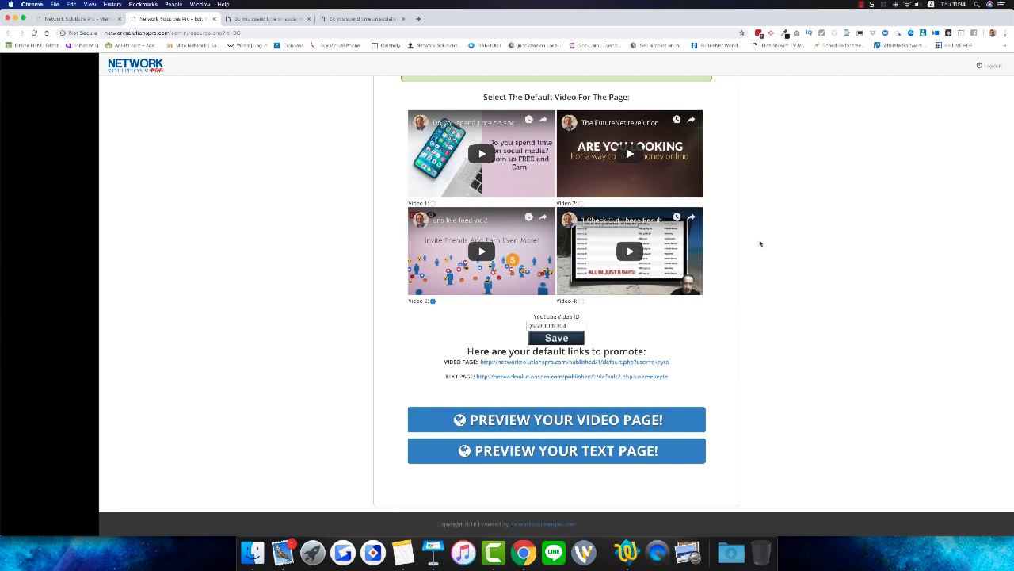
{"action": "scroll", "coordinate": [760, 243], "scroll_direction": "up", "scroll_amount": 3}
{"action": "scroll", "coordinate": [759, 242], "scroll_direction": "up", "scroll_amount": 2}
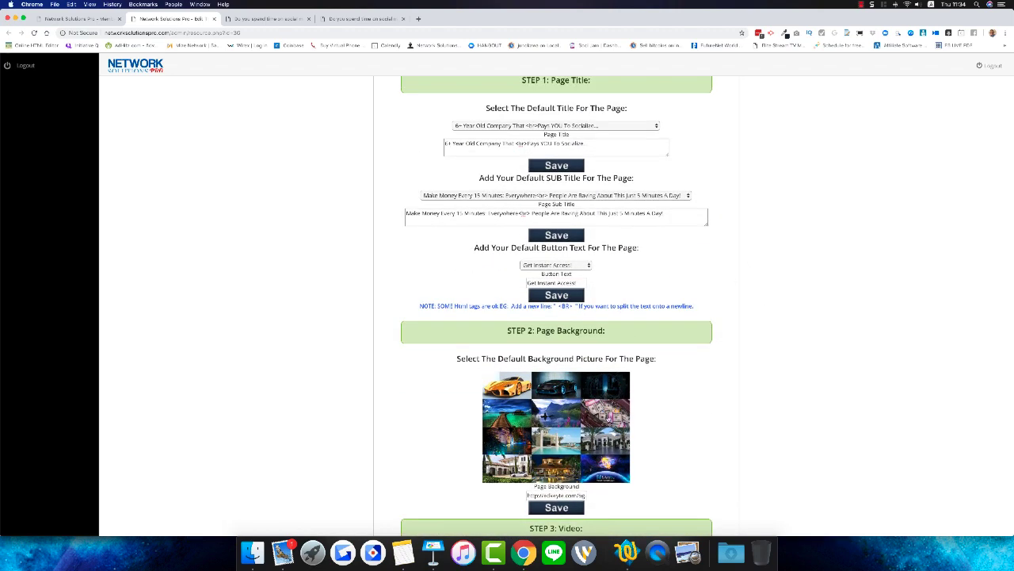
{"action": "scroll", "coordinate": [549, 148], "scroll_direction": "up", "scroll_amount": 1}
{"action": "scroll", "coordinate": [550, 148], "scroll_direction": "down", "scroll_amount": 3}
{"action": "scroll", "coordinate": [549, 149], "scroll_direction": "up", "scroll_amount": 5}
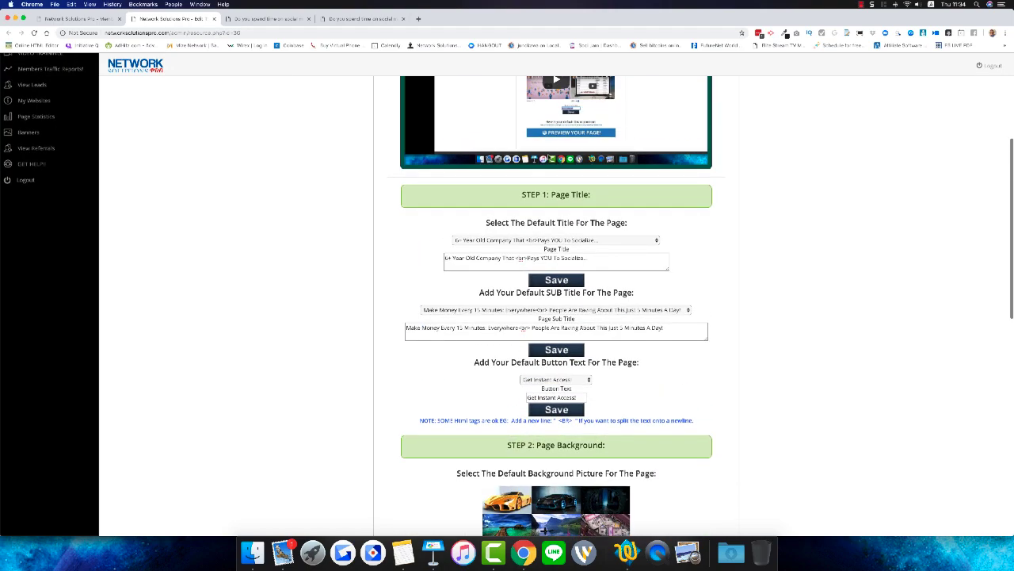
{"action": "scroll", "coordinate": [547, 155], "scroll_direction": "down", "scroll_amount": 3}
{"action": "scroll", "coordinate": [546, 154], "scroll_direction": "down", "scroll_amount": 1}
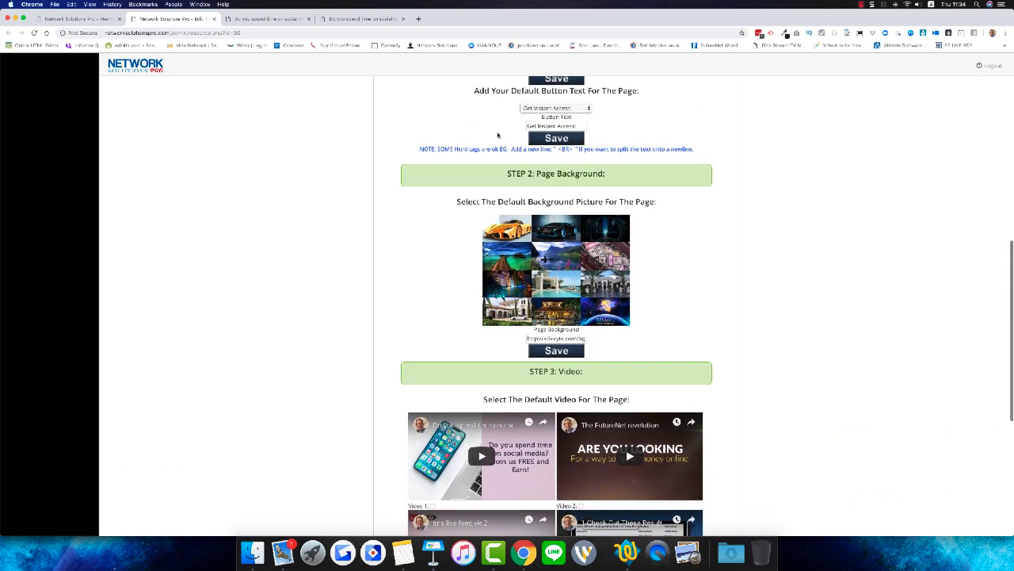
Revisit the text page, play the YouTube video on the video page, then close that video page tab
{"action": "left_click", "coordinate": [348, 22]}
{"action": "left_click", "coordinate": [275, 19]}
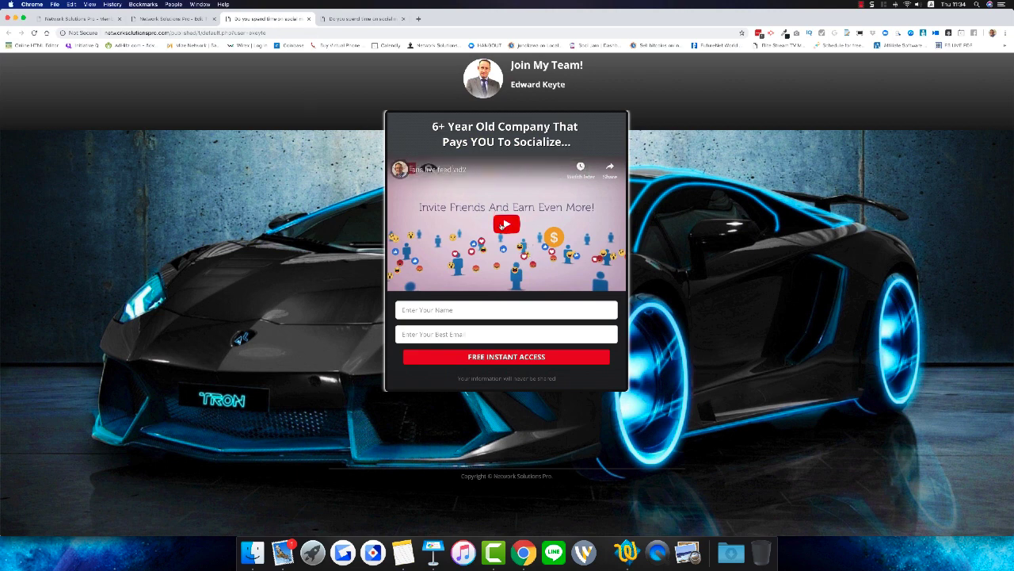
{"action": "left_click", "coordinate": [500, 225]}
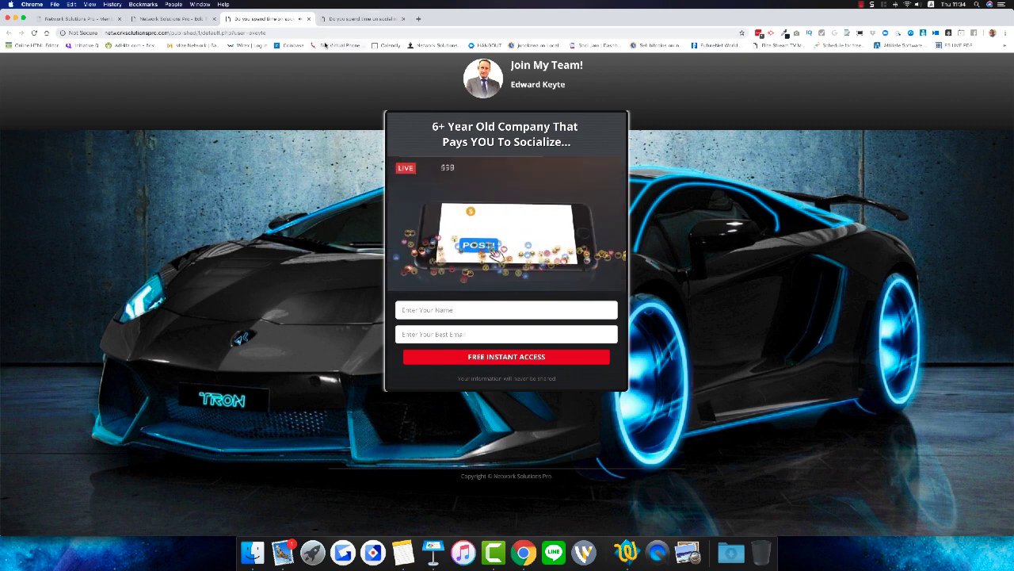
{"action": "left_click", "coordinate": [308, 19]}
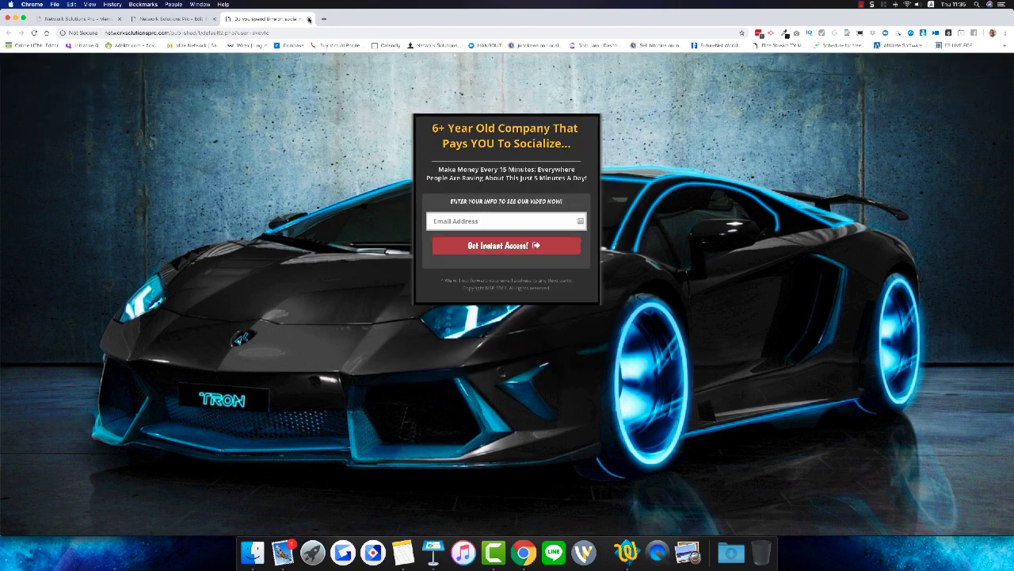
In the editor's STEP 3: Video section, save Video 4's YouTube ID as the default video
{"action": "left_click", "coordinate": [196, 22]}
{"action": "scroll", "coordinate": [572, 440], "scroll_direction": "down", "scroll_amount": 4}
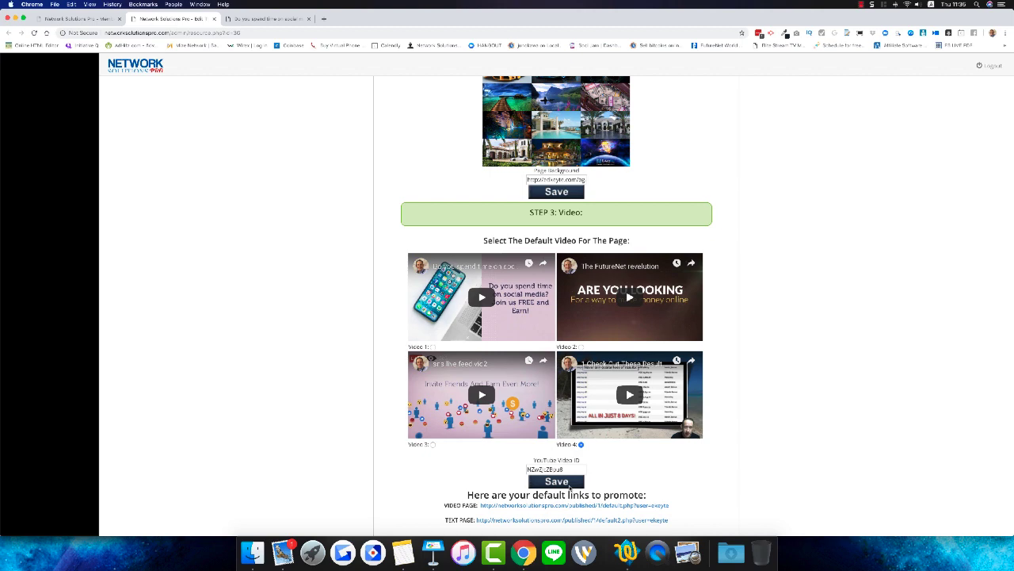
{"action": "left_click", "coordinate": [569, 483]}
{"action": "left_click", "coordinate": [577, 79]}
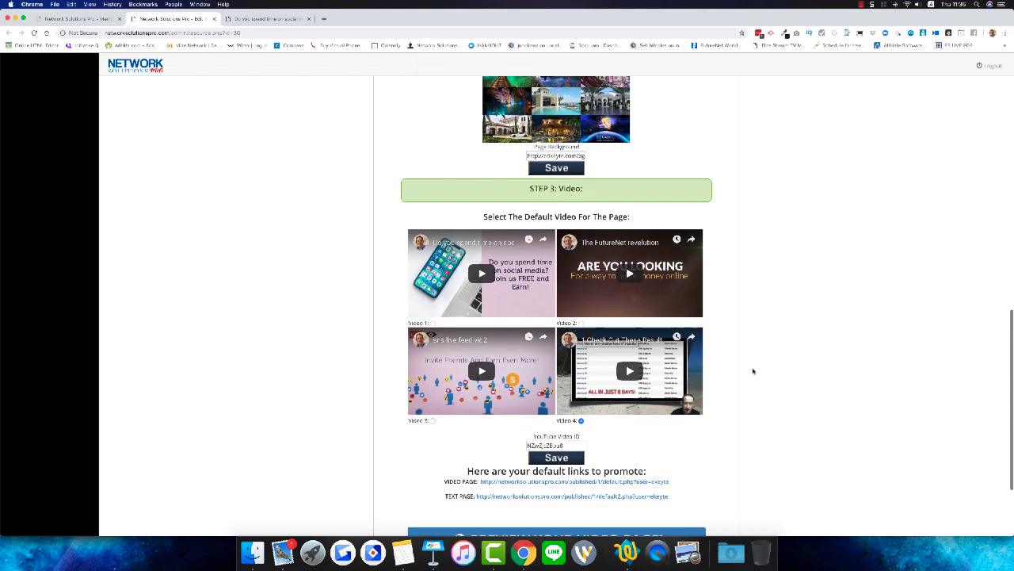
{"action": "scroll", "coordinate": [754, 370], "scroll_direction": "down", "scroll_amount": 5}
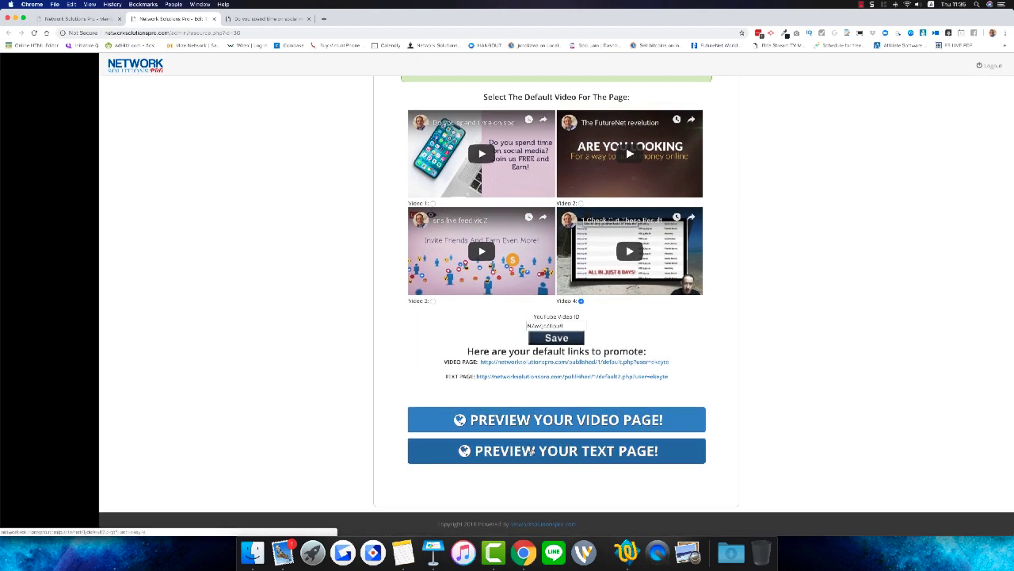
{"action": "left_click", "coordinate": [539, 425]}
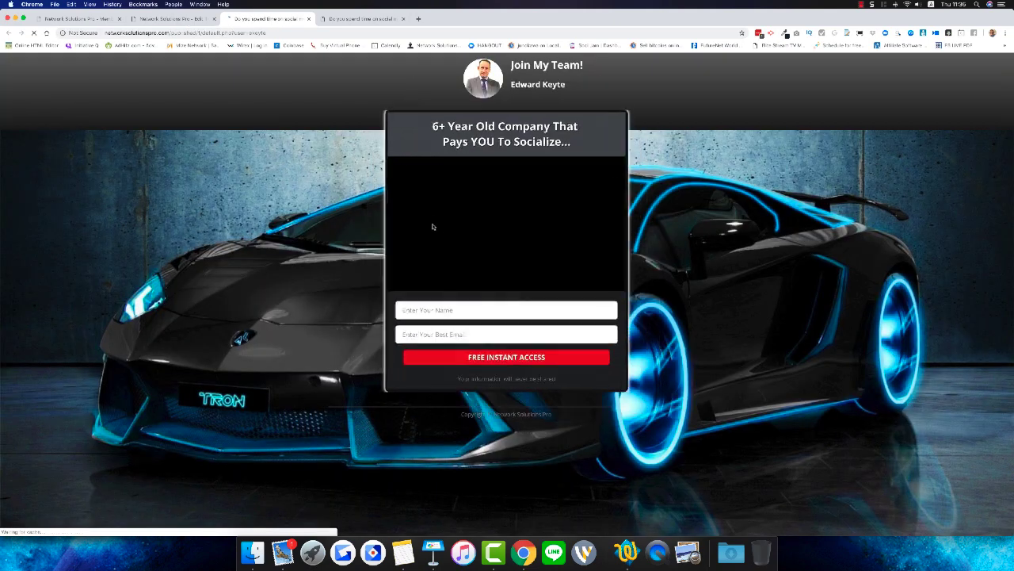
{"action": "left_click", "coordinate": [494, 226]}
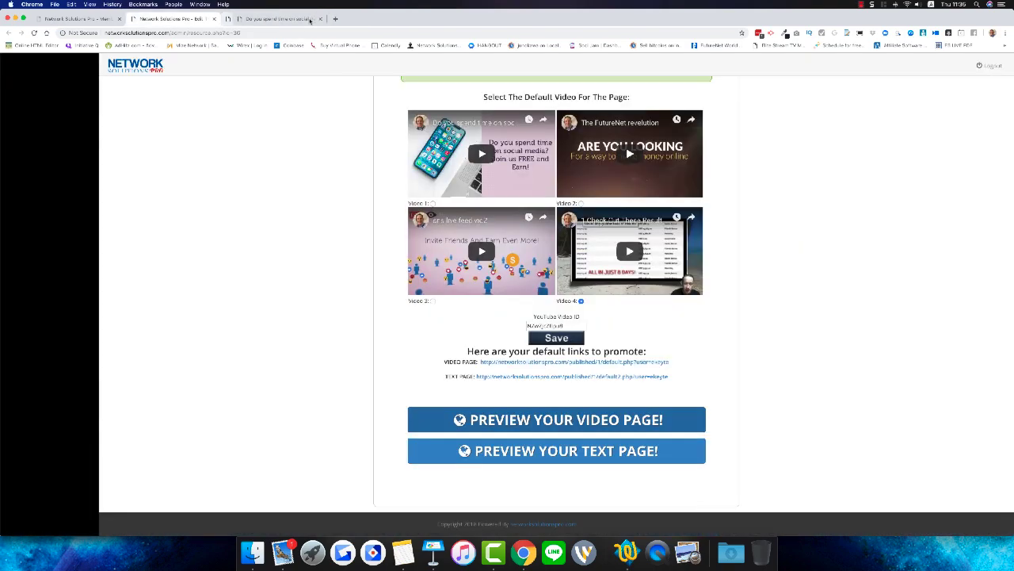
{"action": "left_click", "coordinate": [300, 18]}
{"action": "scroll", "coordinate": [291, 185], "scroll_direction": "up", "scroll_amount": 3}
{"action": "scroll", "coordinate": [291, 184], "scroll_direction": "up", "scroll_amount": 2}
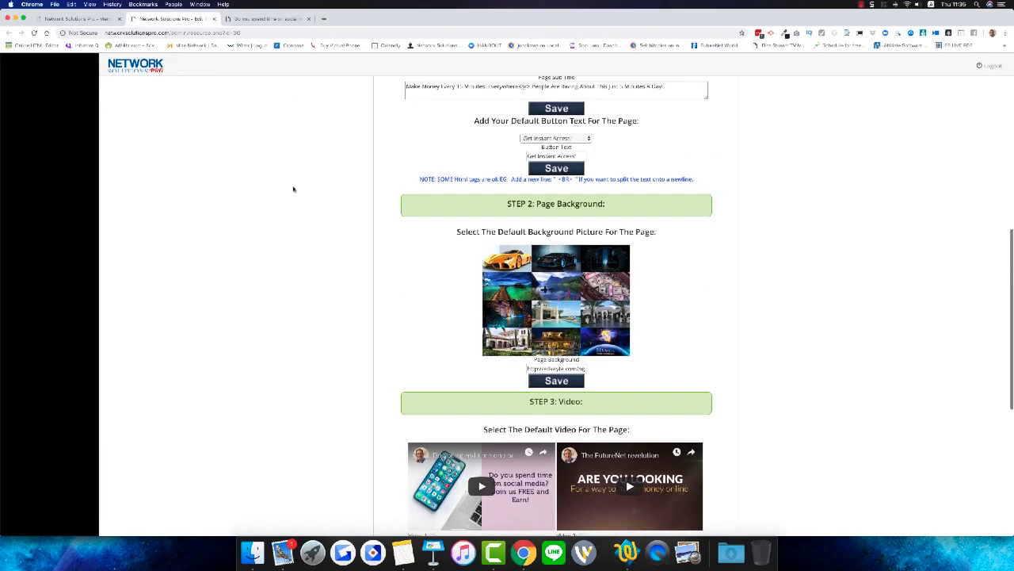
{"action": "scroll", "coordinate": [292, 186], "scroll_direction": "up", "scroll_amount": 3}
{"action": "scroll", "coordinate": [293, 189], "scroll_direction": "up", "scroll_amount": 2}
{"action": "scroll", "coordinate": [293, 189], "scroll_direction": "down", "scroll_amount": 1}
{"action": "scroll", "coordinate": [293, 189], "scroll_direction": "up", "scroll_amount": 3}
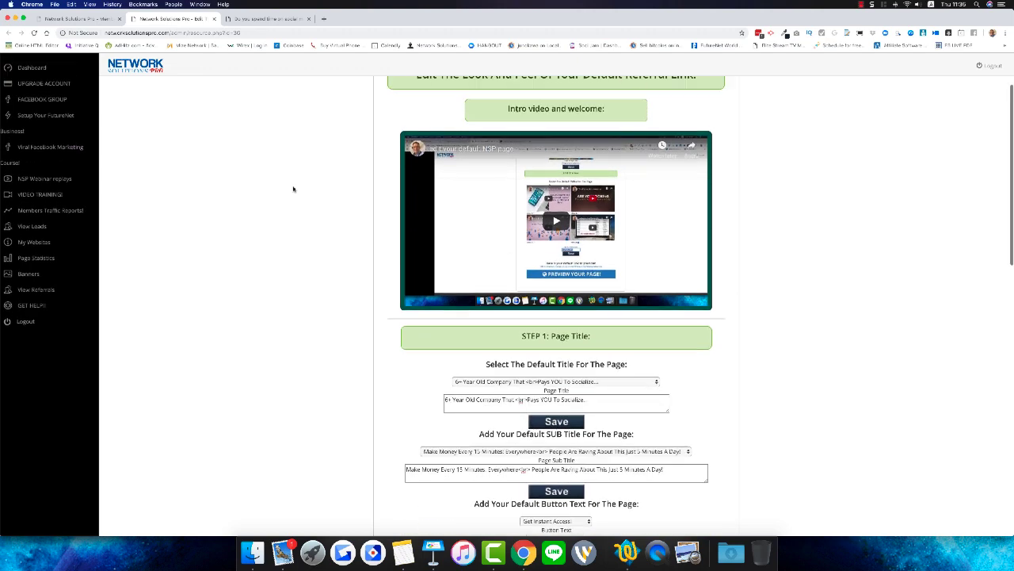
{"action": "scroll", "coordinate": [293, 188], "scroll_direction": "down", "scroll_amount": 3}
{"action": "scroll", "coordinate": [294, 189], "scroll_direction": "up", "scroll_amount": 3}
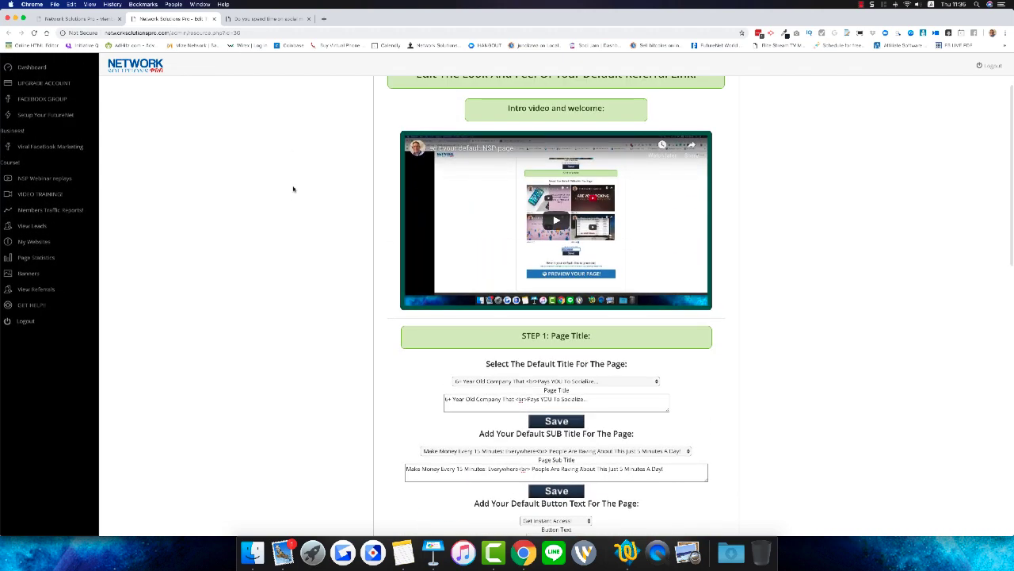